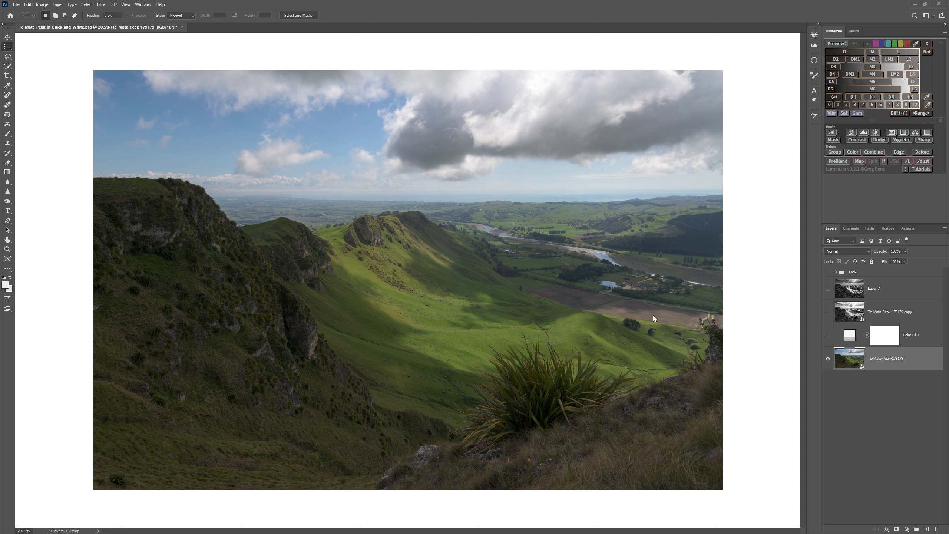
Make the black-and-white Te-Mata-Peak copy, Layer 7 and the Look group visible
{"action": "left_click", "coordinate": [828, 311]}
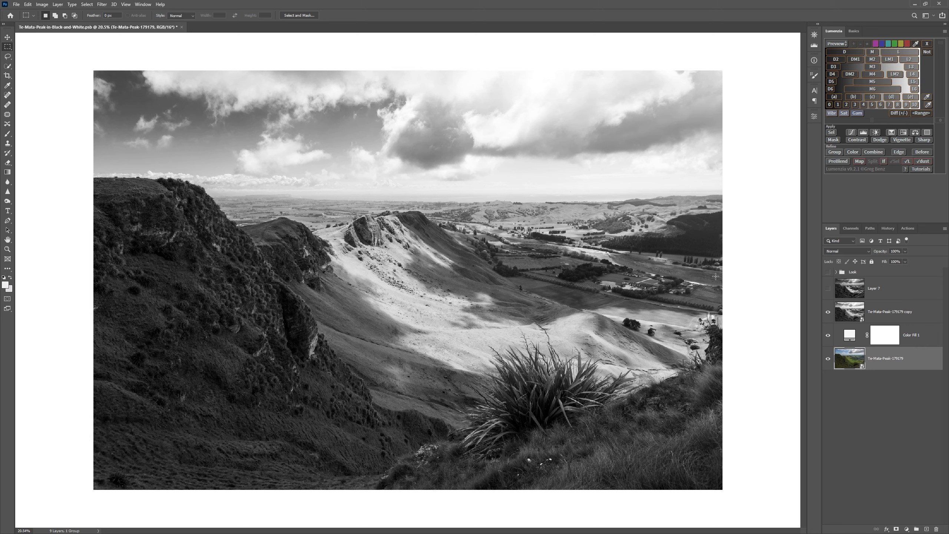
{"action": "left_click", "coordinate": [828, 288]}
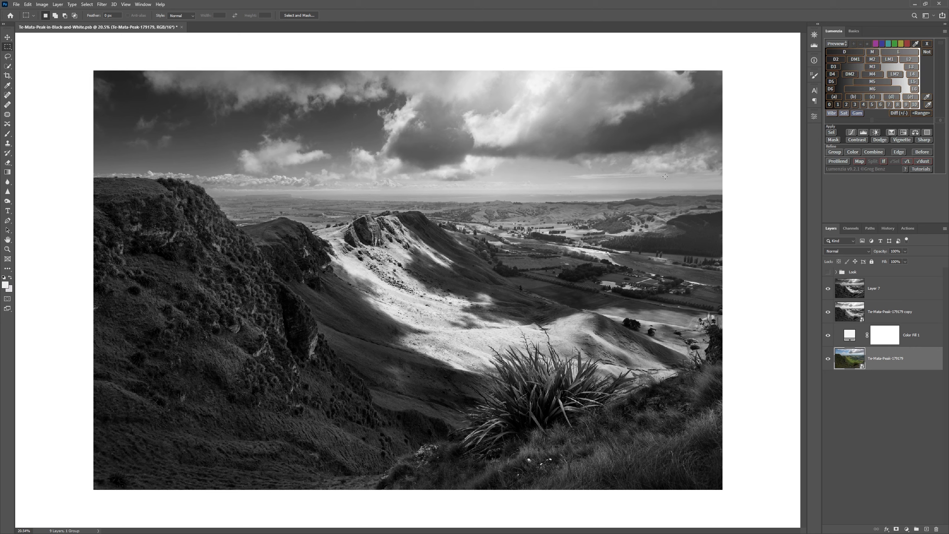
{"action": "left_click", "coordinate": [828, 273]}
Compare the landscape with the Look group hidden and shown, and inspect the group
{"action": "left_click", "coordinate": [828, 273]}
{"action": "left_click", "coordinate": [829, 273]}
{"action": "left_click", "coordinate": [840, 274]}
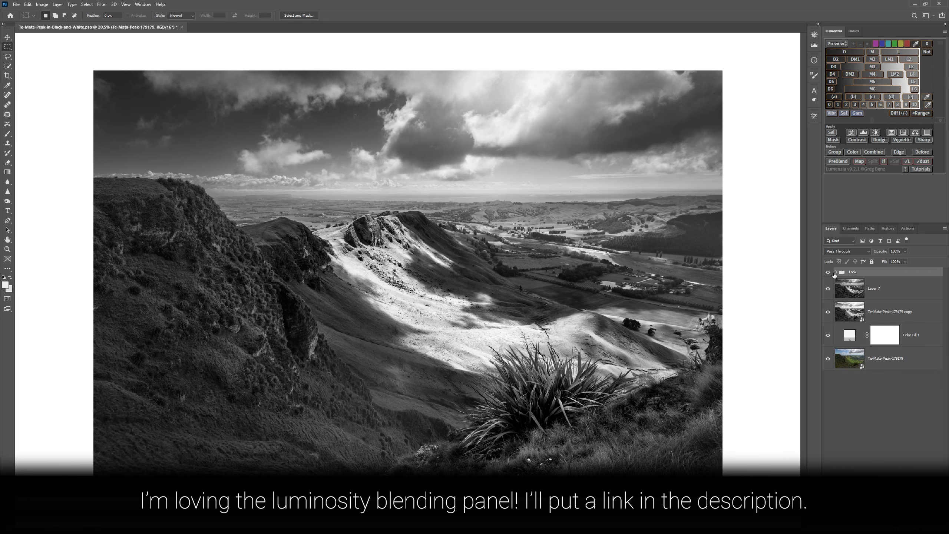
{"action": "left_click", "coordinate": [829, 273]}
{"action": "left_click", "coordinate": [828, 273]}
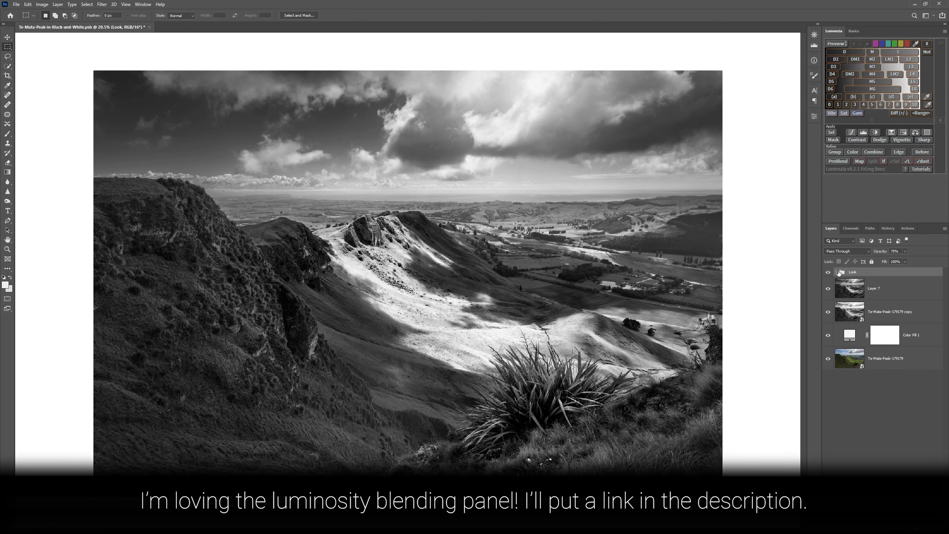
{"action": "left_click", "coordinate": [837, 272]}
{"action": "left_click", "coordinate": [837, 272]}
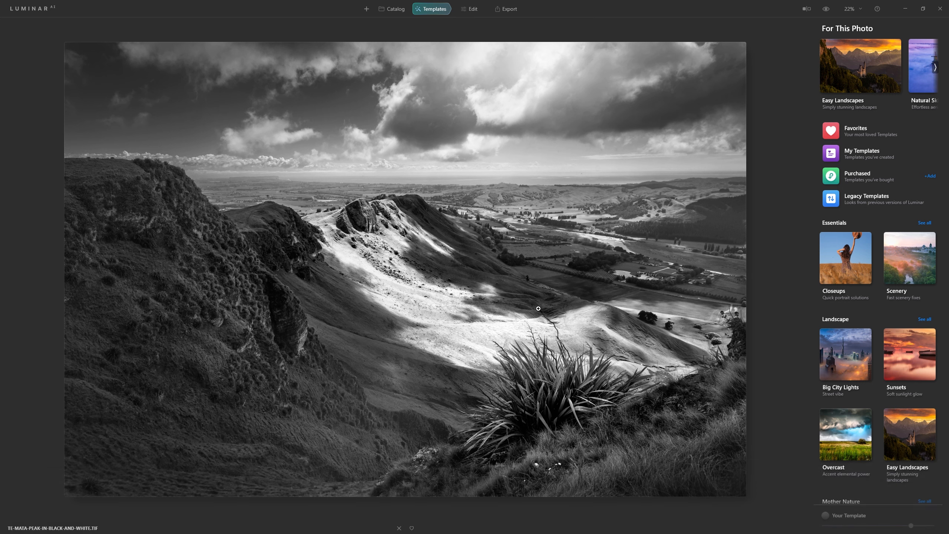
Switch to Luminar AI's editing tools and examine the Light tool, including its Blacks & Whites and Curves settings
{"action": "left_click", "coordinate": [471, 9]}
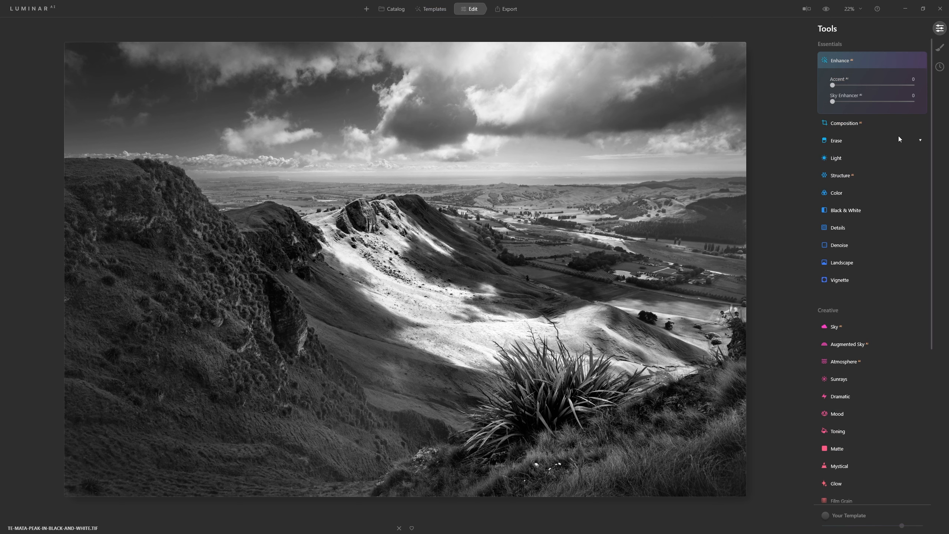
{"action": "left_click", "coordinate": [839, 158]}
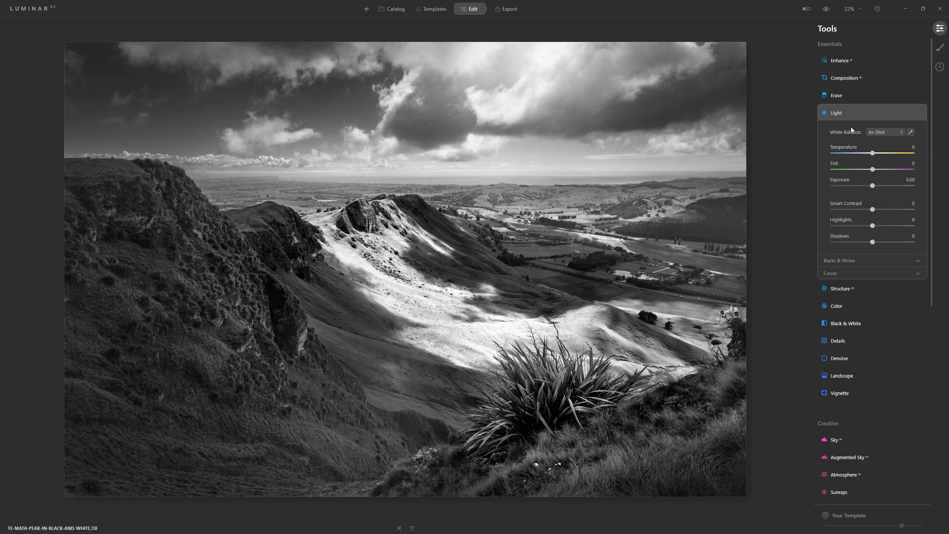
{"action": "left_click", "coordinate": [912, 262]}
{"action": "left_click", "coordinate": [911, 312]}
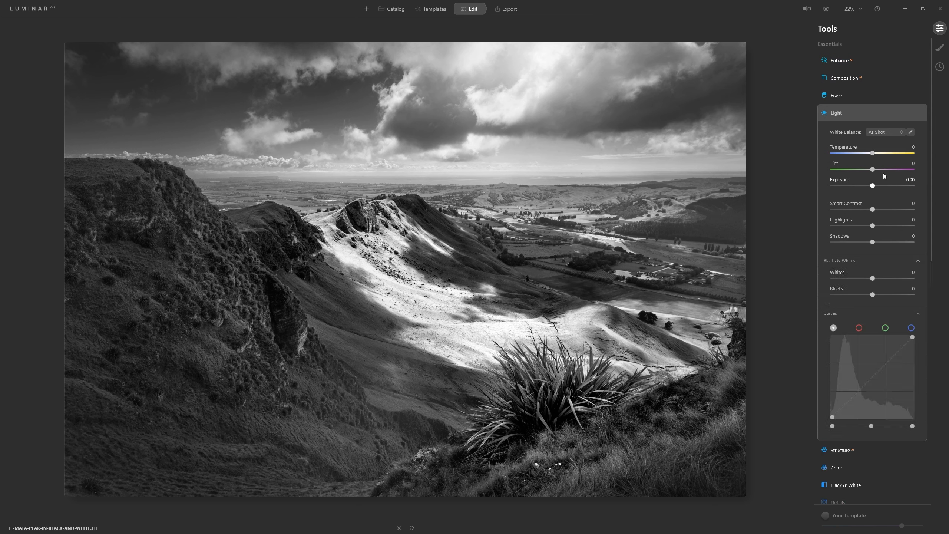
{"action": "left_click", "coordinate": [889, 118]}
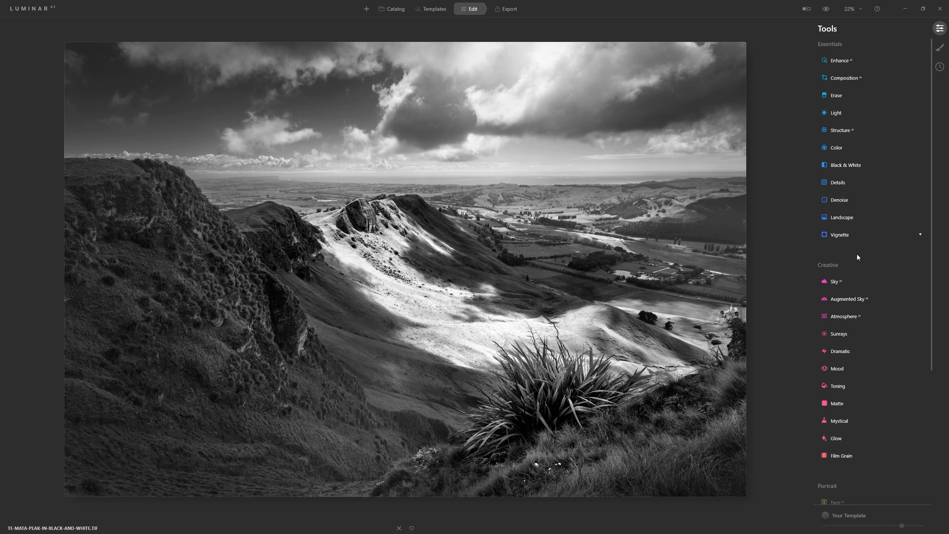
Apply the Sunrays effect to the photo with an Amount of 90
{"action": "scroll", "coordinate": [844, 331], "scroll_direction": "down", "scroll_amount": 1}
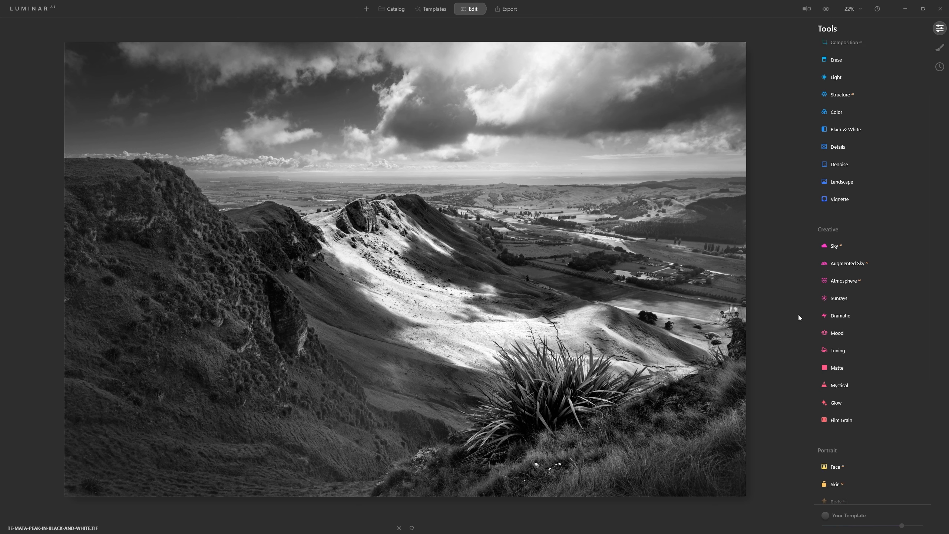
{"action": "left_click", "coordinate": [847, 300]}
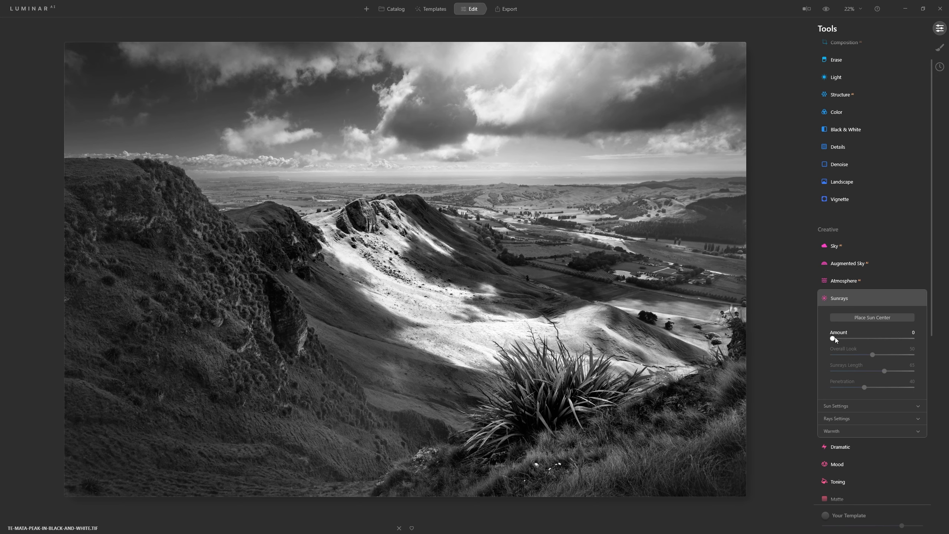
{"action": "left_click_drag", "start_coordinate": [835, 337], "coordinate": [867, 341]}
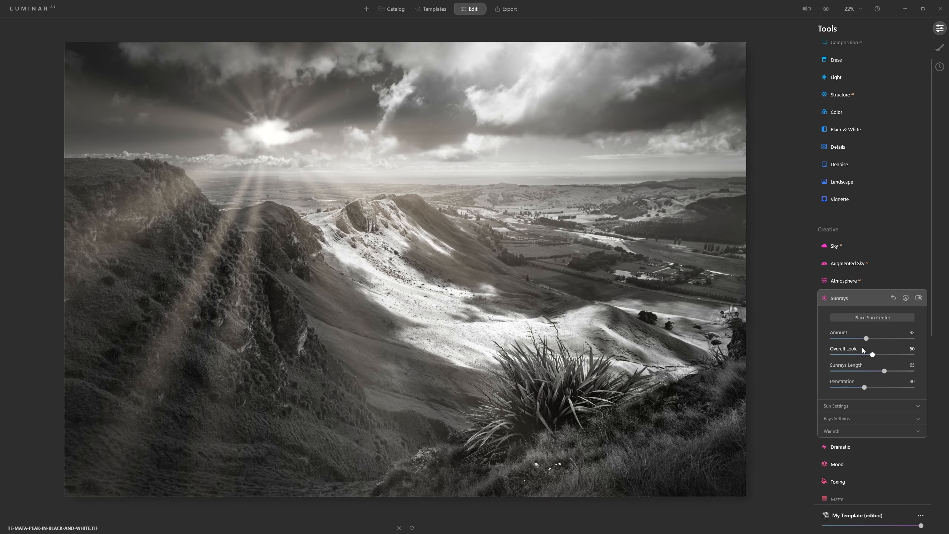
{"action": "left_click", "coordinate": [903, 339]}
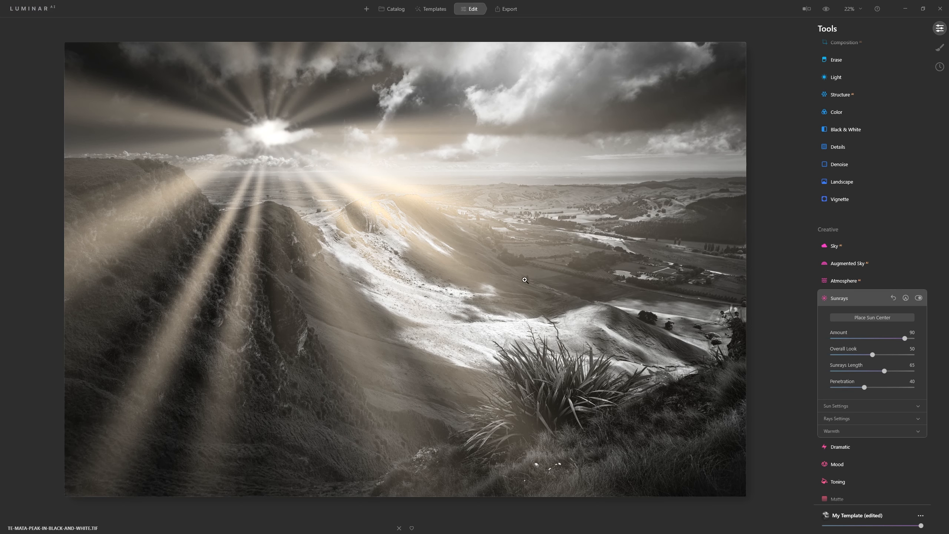
Place the sun center in the sky above the right-hand hills and compare the photo with Sunrays off and on
{"action": "left_click", "coordinate": [860, 317]}
{"action": "mouse_move", "coordinate": [270, 133]}
{"action": "left_mouse_down"}
{"action": "mouse_move", "coordinate": [236, 187]}
{"action": "mouse_move", "coordinate": [433, 212]}
{"action": "mouse_move", "coordinate": [498, 247]}
{"action": "mouse_move", "coordinate": [547, 462]}
{"action": "mouse_move", "coordinate": [718, 144]}
{"action": "mouse_move", "coordinate": [678, 121]}
{"action": "mouse_move", "coordinate": [679, 139]}
{"action": "left_mouse_up"}
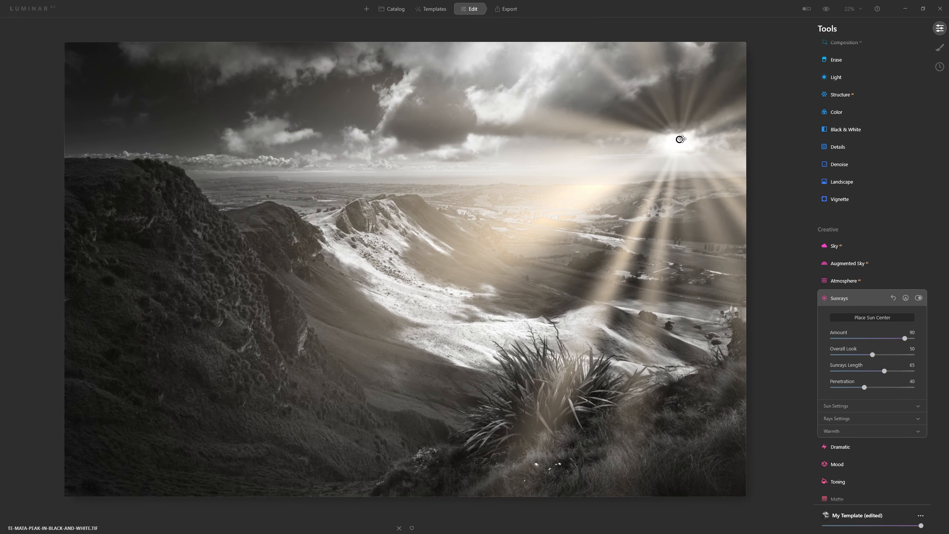
{"action": "left_click", "coordinate": [919, 298]}
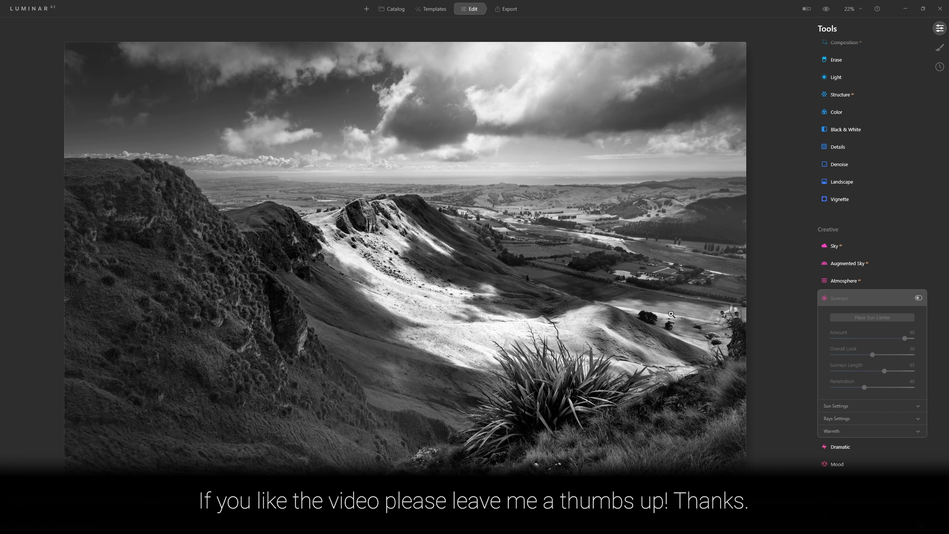
{"action": "left_click", "coordinate": [901, 298]}
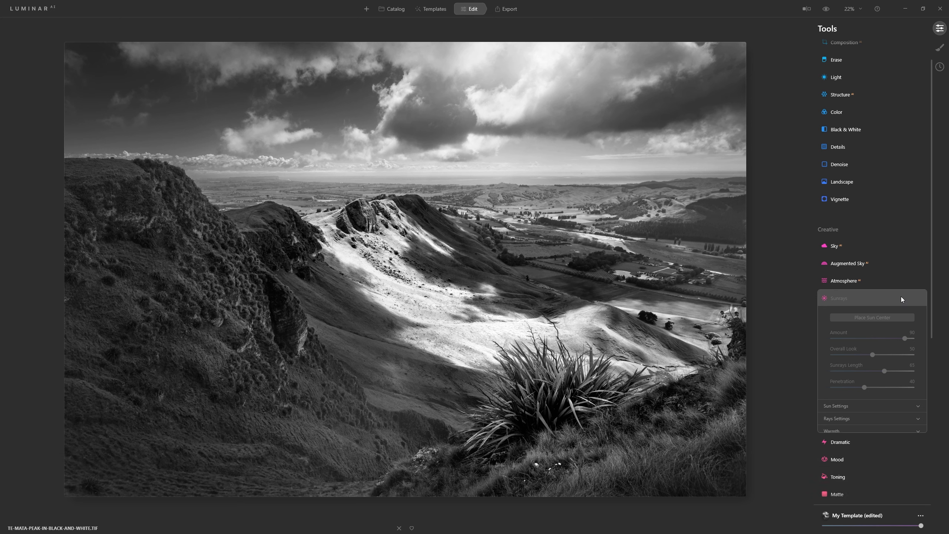
{"action": "left_click", "coordinate": [918, 301]}
{"action": "left_click", "coordinate": [919, 298]}
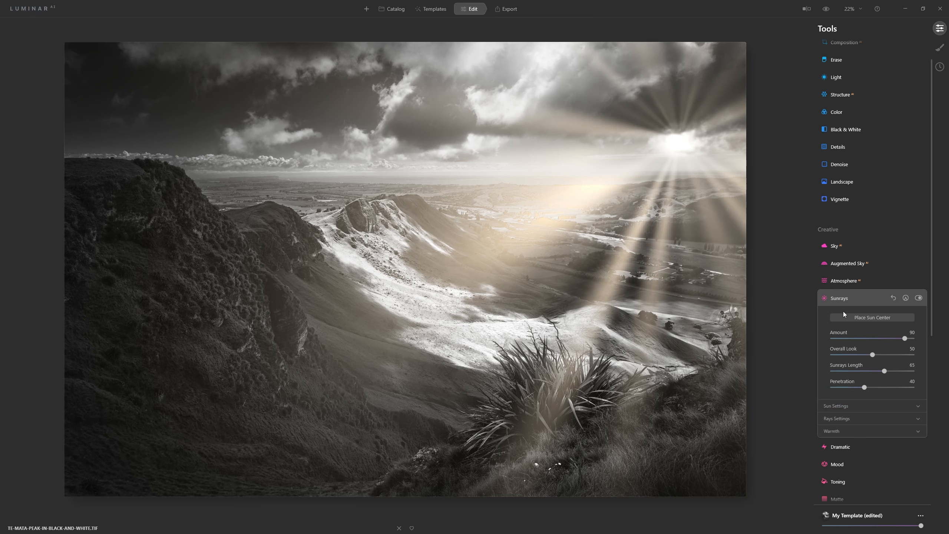
Move the sun center to the photo's top edge, right of the middle, and set Sun Warmth and Sunrays Warmth to 0
{"action": "left_click", "coordinate": [860, 317]}
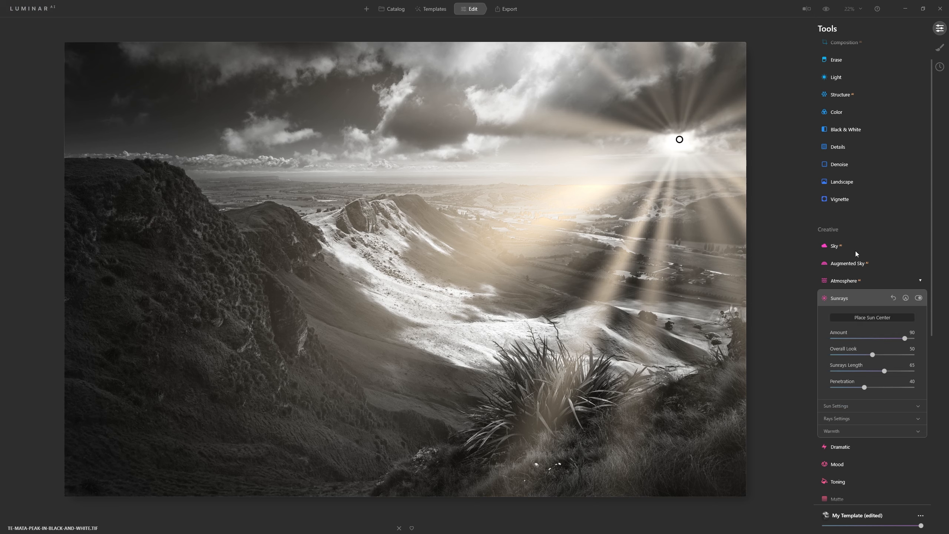
{"action": "mouse_move", "coordinate": [679, 140]}
{"action": "left_mouse_down"}
{"action": "mouse_move", "coordinate": [481, 40]}
{"action": "mouse_move", "coordinate": [493, 18]}
{"action": "mouse_move", "coordinate": [471, 45]}
{"action": "mouse_move", "coordinate": [507, 57]}
{"action": "mouse_move", "coordinate": [495, 135]}
{"action": "mouse_move", "coordinate": [537, 165]}
{"action": "mouse_move", "coordinate": [484, 95]}
{"action": "mouse_move", "coordinate": [458, 98]}
{"action": "mouse_move", "coordinate": [421, 81]}
{"action": "mouse_move", "coordinate": [470, 117]}
{"action": "mouse_move", "coordinate": [487, 100]}
{"action": "mouse_move", "coordinate": [481, 133]}
{"action": "mouse_move", "coordinate": [689, 60]}
{"action": "mouse_move", "coordinate": [701, 42]}
{"action": "mouse_move", "coordinate": [696, 68]}
{"action": "mouse_move", "coordinate": [698, 46]}
{"action": "mouse_move", "coordinate": [668, 38]}
{"action": "mouse_move", "coordinate": [577, 38]}
{"action": "mouse_move", "coordinate": [550, 50]}
{"action": "mouse_move", "coordinate": [511, 34]}
{"action": "mouse_move", "coordinate": [524, 39]}
{"action": "left_mouse_up"}
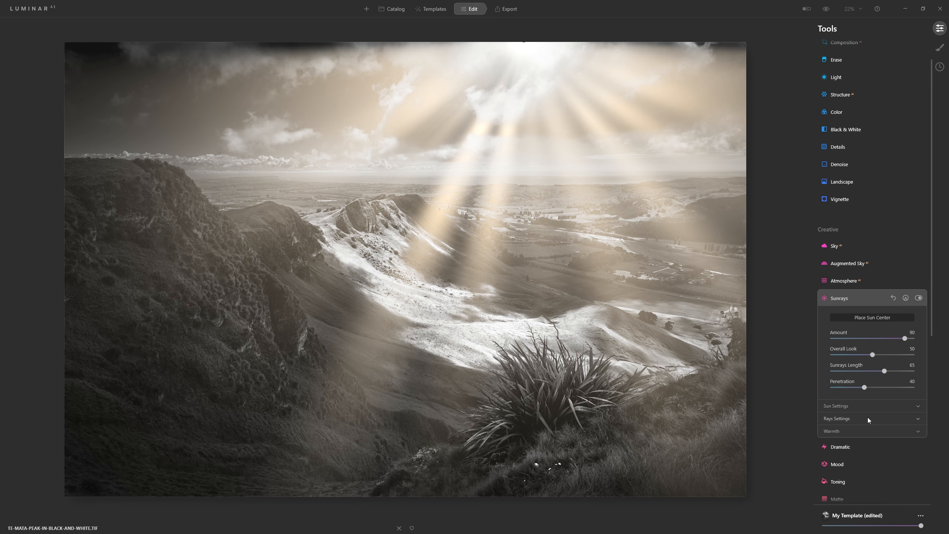
{"action": "left_click", "coordinate": [856, 431]}
{"action": "left_click_drag", "start_coordinate": [857, 449], "coordinate": [793, 454]}
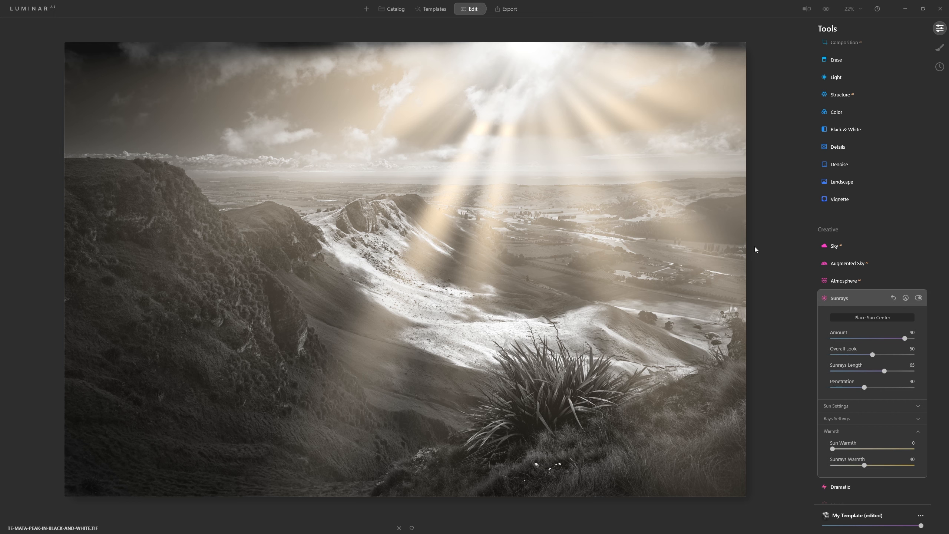
{"action": "left_click_drag", "start_coordinate": [866, 467], "coordinate": [862, 465]}
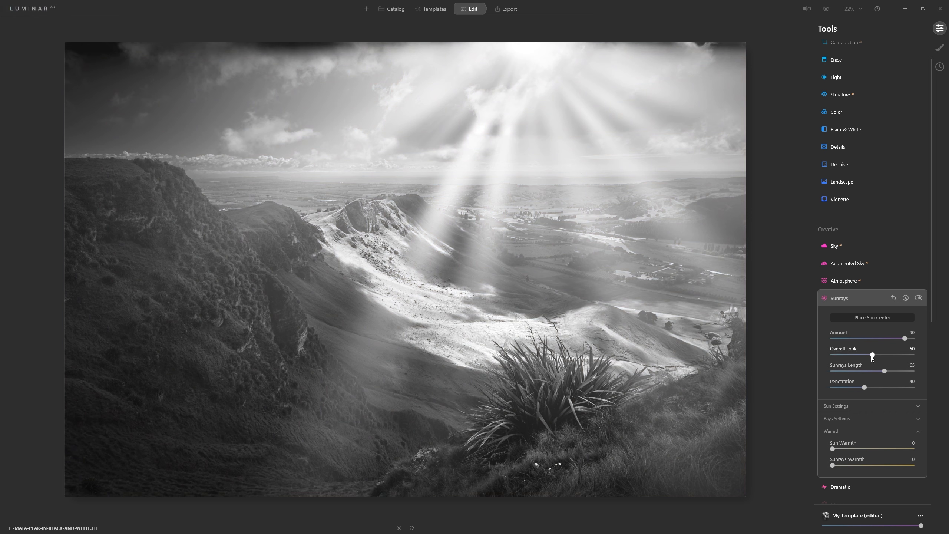
Set the Sunrays Penetration to 32 and the Sunrays Length to 72
{"action": "mouse_move", "coordinate": [863, 388]}
{"action": "left_mouse_down"}
{"action": "mouse_move", "coordinate": [879, 386]}
{"action": "mouse_move", "coordinate": [858, 388]}
{"action": "left_mouse_up"}
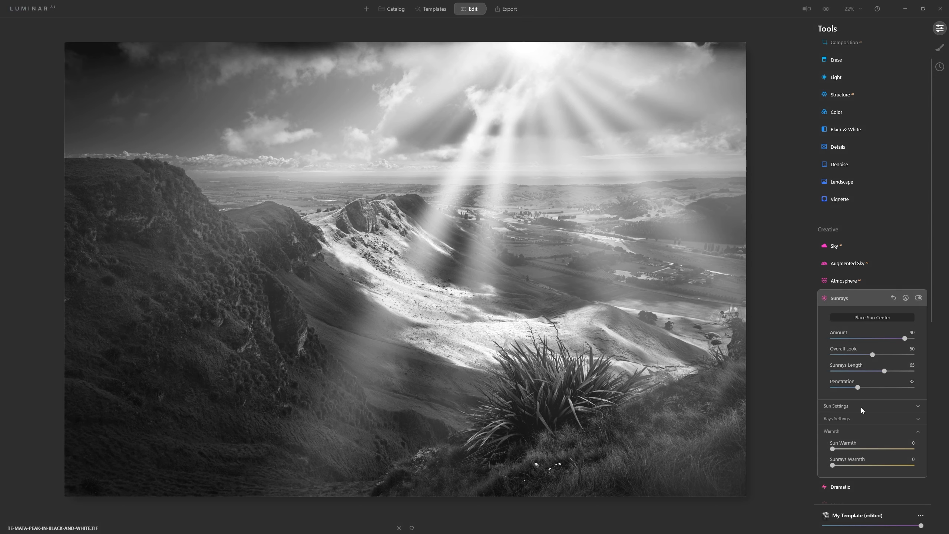
{"action": "mouse_move", "coordinate": [885, 371]}
{"action": "left_mouse_down"}
{"action": "mouse_move", "coordinate": [866, 371]}
{"action": "mouse_move", "coordinate": [888, 372]}
{"action": "left_mouse_up"}
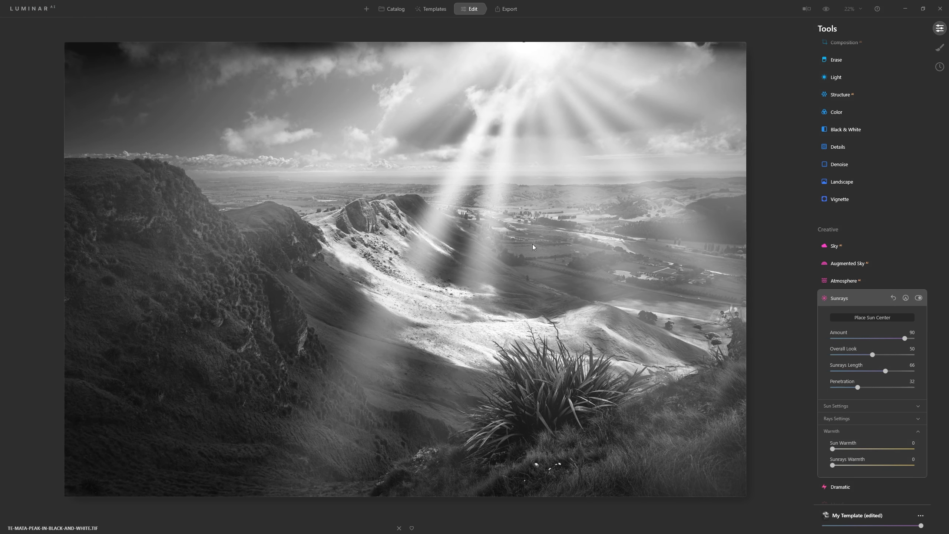
{"action": "left_click_drag", "start_coordinate": [886, 371], "coordinate": [891, 371]}
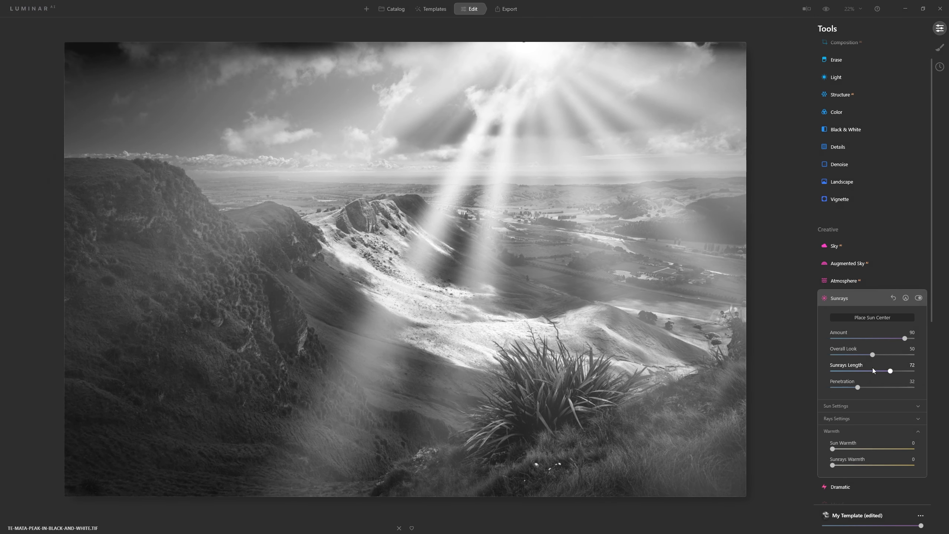
Set the Sun Radius to 75, Sun Glow Radius to 83 and Sun Glow Amount to 27
{"action": "left_click", "coordinate": [859, 404]}
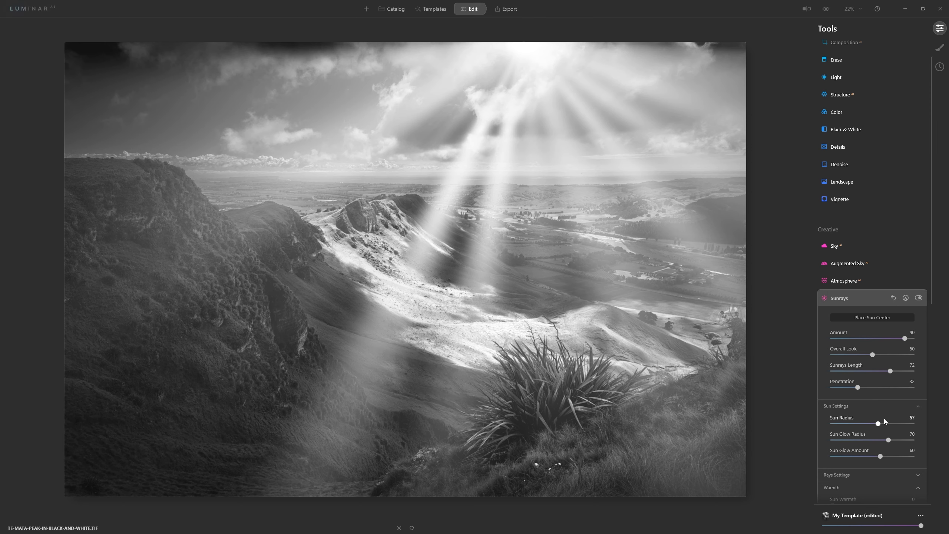
{"action": "left_click_drag", "start_coordinate": [884, 418], "coordinate": [906, 415]}
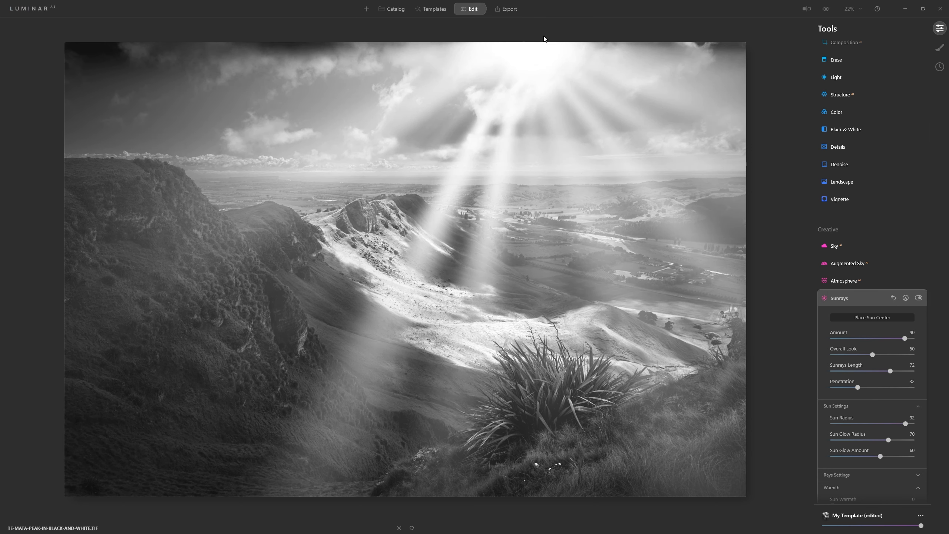
{"action": "left_click_drag", "start_coordinate": [905, 424], "coordinate": [798, 430]}
{"action": "left_click_drag", "start_coordinate": [856, 423], "coordinate": [854, 459]}
Try more and fewer rays, settling the Number of Sunrays at 0 and Randomize at 22
{"action": "left_click", "coordinate": [842, 475]}
{"action": "scroll", "coordinate": [856, 463], "scroll_direction": "down", "scroll_amount": 3}
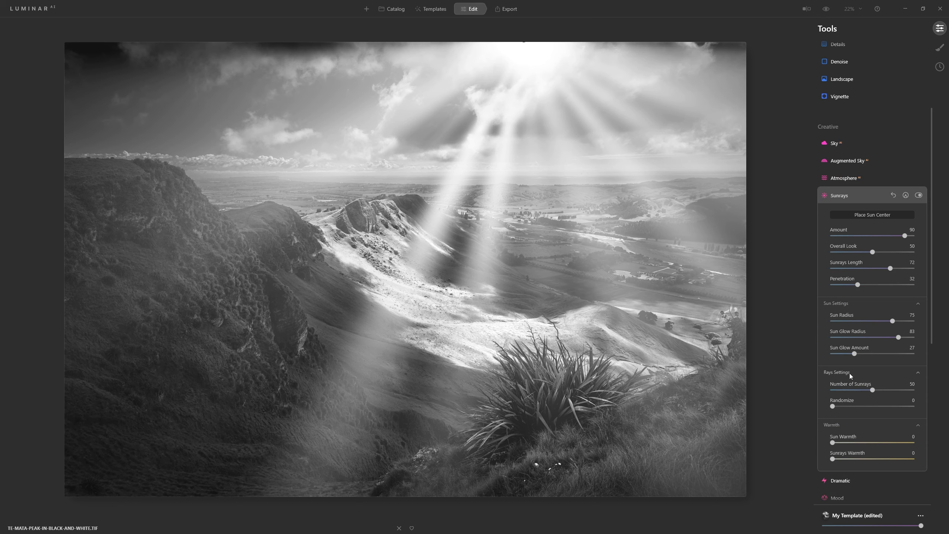
{"action": "left_click_drag", "start_coordinate": [873, 390], "coordinate": [907, 403]}
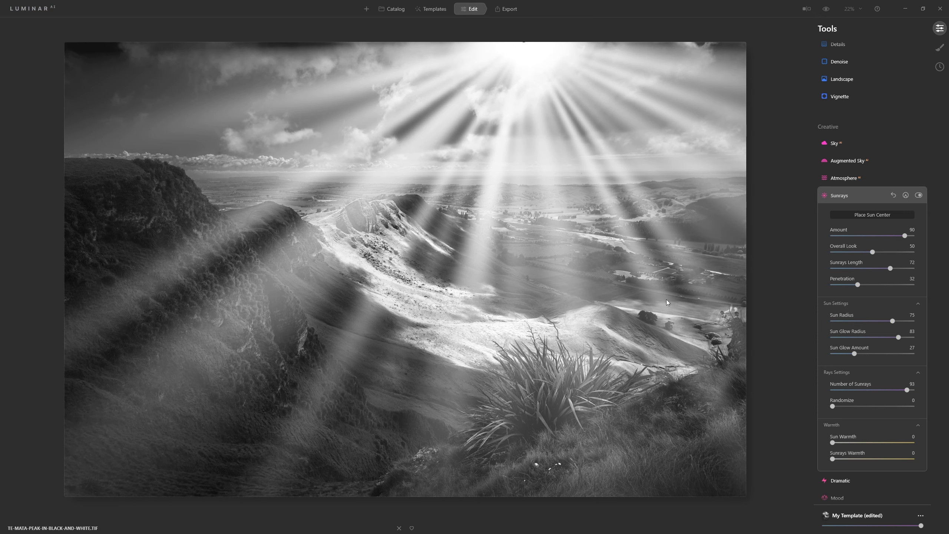
{"action": "left_click_drag", "start_coordinate": [908, 391], "coordinate": [827, 377]}
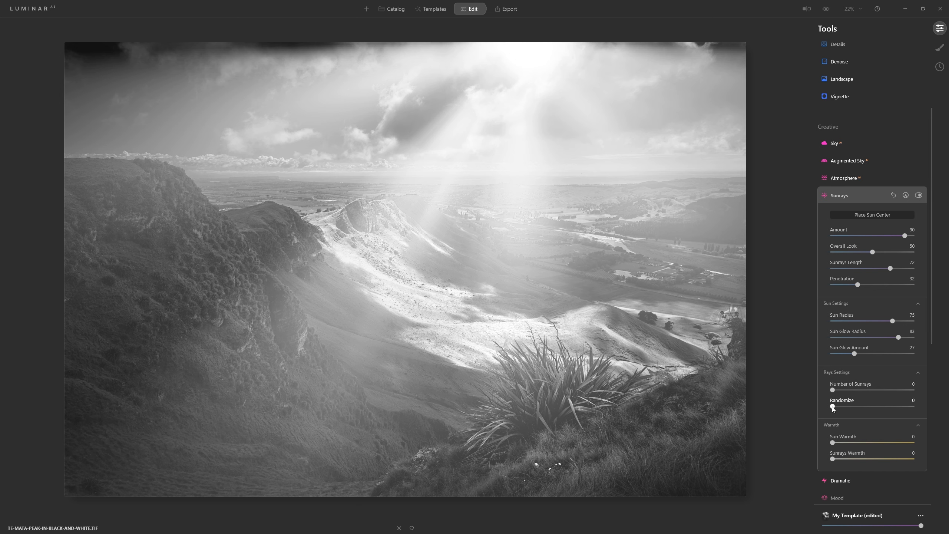
{"action": "left_click_drag", "start_coordinate": [833, 407], "coordinate": [852, 407]}
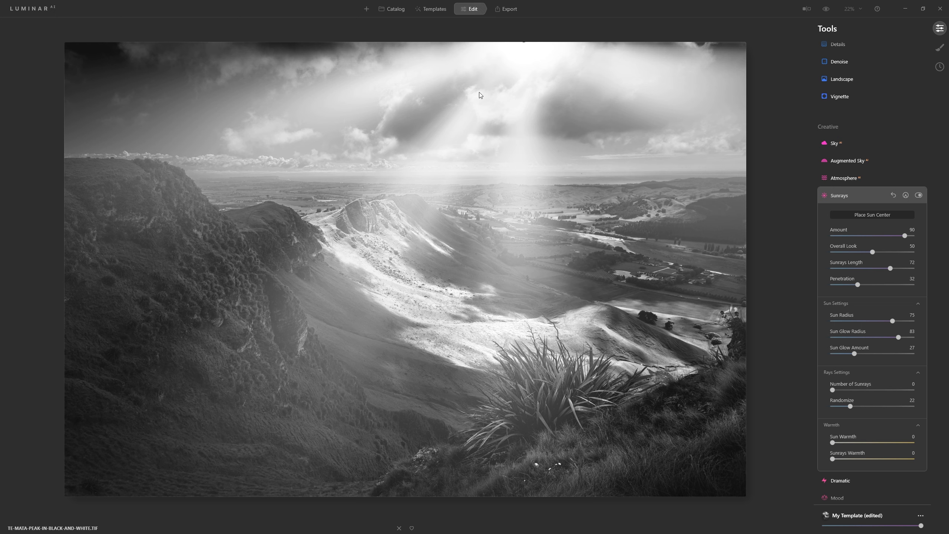
Paint a Sunrays mask with a soft brush at 23 opacity, covering the central light beam, the sunlit ridge and the valley beyond, reducing the brush radius from 288
{"action": "left_click", "coordinate": [906, 195]}
{"action": "left_click_drag", "start_coordinate": [912, 274], "coordinate": [892, 275]}
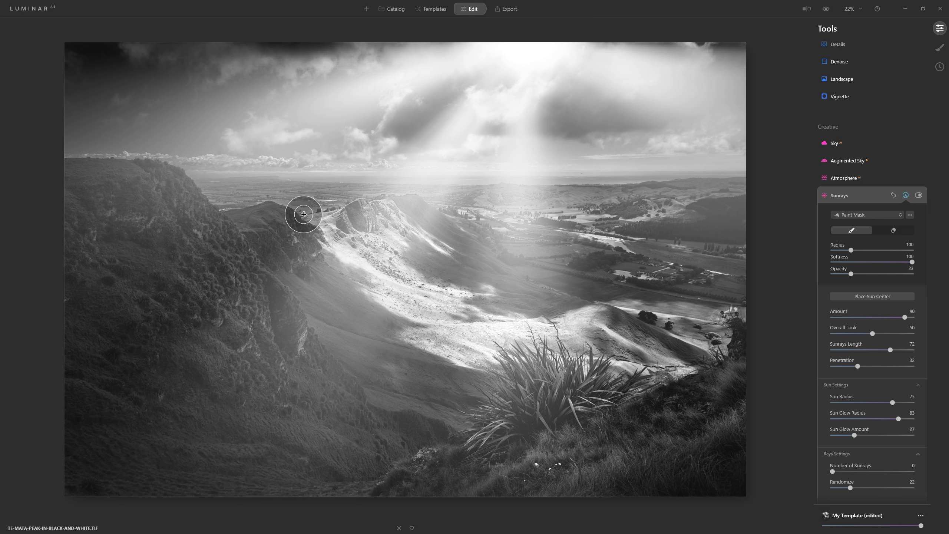
{"action": "scroll", "coordinate": [490, 172], "scroll_direction": "up", "scroll_amount": 9}
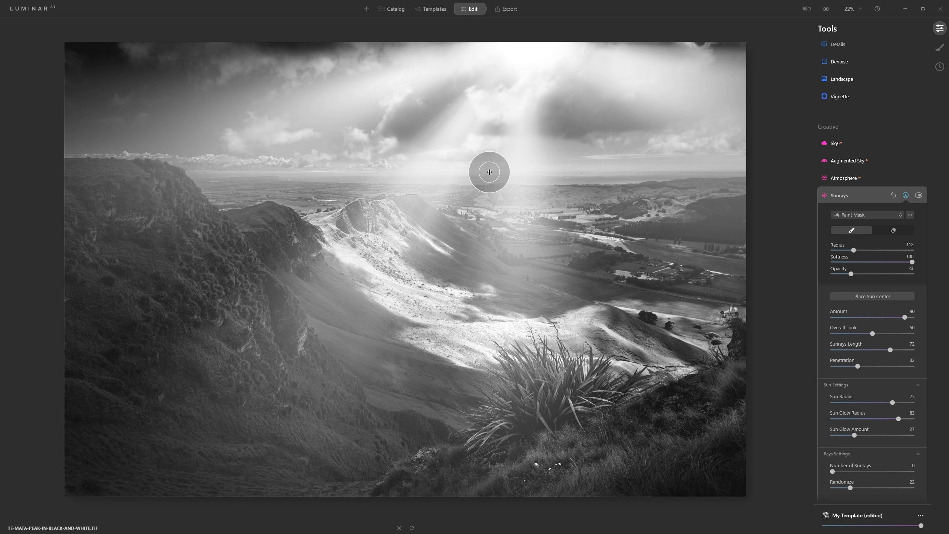
{"action": "scroll", "coordinate": [489, 172], "scroll_direction": "up", "scroll_amount": 8}
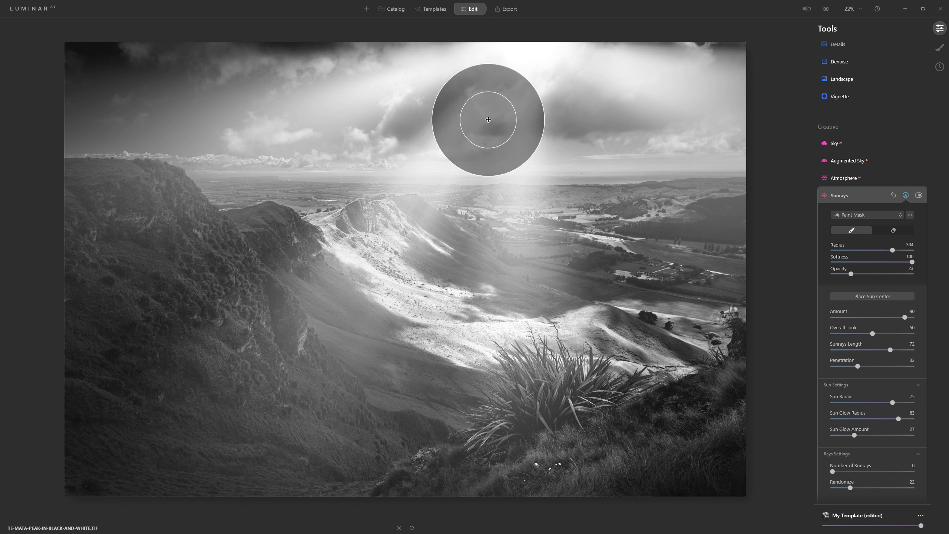
{"action": "scroll", "coordinate": [490, 106], "scroll_direction": "down", "scroll_amount": 3}
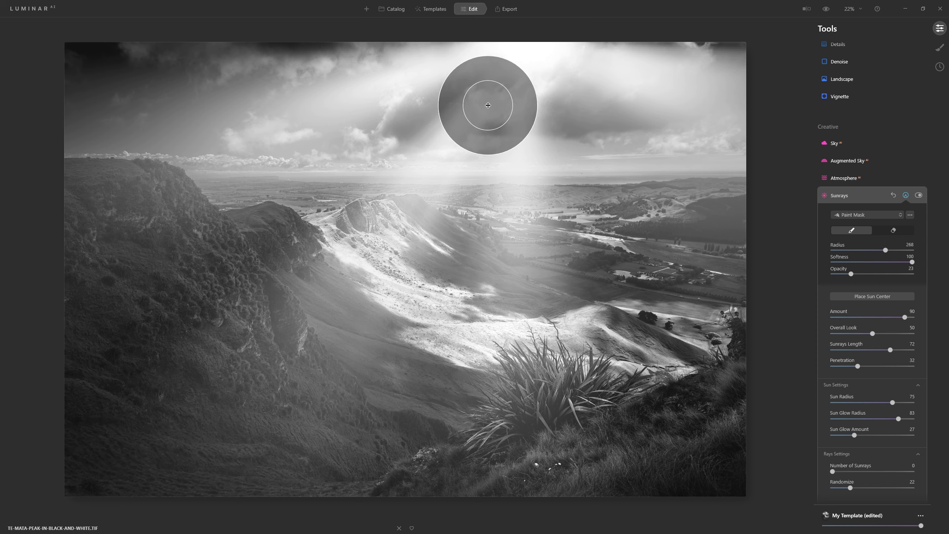
{"action": "mouse_move", "coordinate": [487, 106]}
{"action": "left_mouse_down"}
{"action": "mouse_move", "coordinate": [375, 248]}
{"action": "mouse_move", "coordinate": [482, 295]}
{"action": "mouse_move", "coordinate": [493, 132]}
{"action": "mouse_move", "coordinate": [519, 240]}
{"action": "mouse_move", "coordinate": [511, 136]}
{"action": "mouse_move", "coordinate": [610, 293]}
{"action": "mouse_move", "coordinate": [510, 285]}
{"action": "mouse_move", "coordinate": [404, 240]}
{"action": "mouse_move", "coordinate": [602, 308]}
{"action": "mouse_move", "coordinate": [518, 299]}
{"action": "left_mouse_up"}
{"action": "scroll", "coordinate": [513, 123], "scroll_direction": "down", "scroll_amount": 5}
{"action": "mouse_move", "coordinate": [434, 229]}
{"action": "left_mouse_down"}
{"action": "mouse_move", "coordinate": [460, 123]}
{"action": "mouse_move", "coordinate": [389, 241]}
{"action": "mouse_move", "coordinate": [479, 101]}
{"action": "mouse_move", "coordinate": [390, 234]}
{"action": "left_mouse_up"}
{"action": "scroll", "coordinate": [498, 113], "scroll_direction": "down", "scroll_amount": 3}
{"action": "left_click_drag", "start_coordinate": [566, 154], "coordinate": [620, 280]}
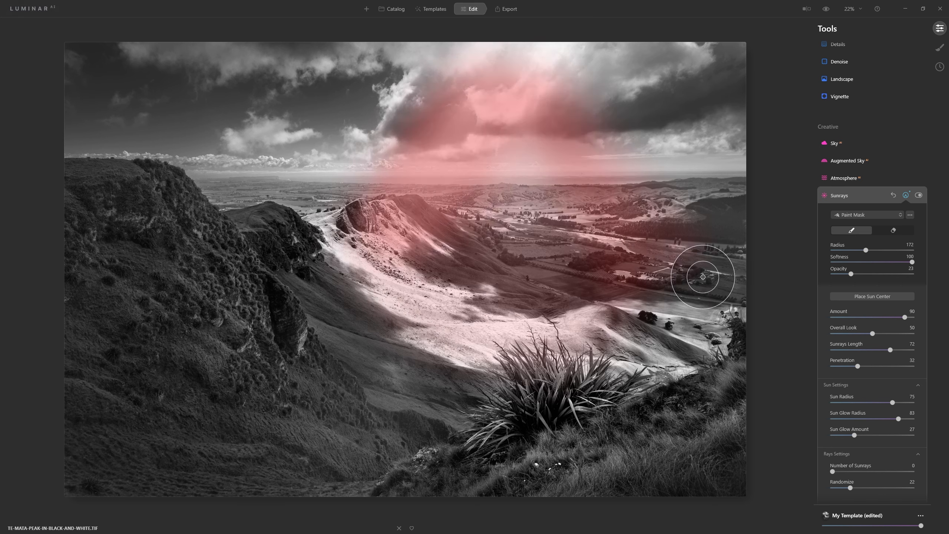
Build up the Sunrays mask with more strokes running from the clouds beneath the sun down into the middle of the valley
{"action": "scroll", "coordinate": [530, 110], "scroll_direction": "down", "scroll_amount": 6}
{"action": "mouse_move", "coordinate": [506, 100]}
{"action": "left_mouse_down"}
{"action": "mouse_move", "coordinate": [434, 286]}
{"action": "mouse_move", "coordinate": [486, 113]}
{"action": "mouse_move", "coordinate": [475, 281]}
{"action": "left_mouse_up"}
{"action": "scroll", "coordinate": [491, 110], "scroll_direction": "up", "scroll_amount": 6}
{"action": "left_click_drag", "start_coordinate": [507, 115], "coordinate": [506, 275]}
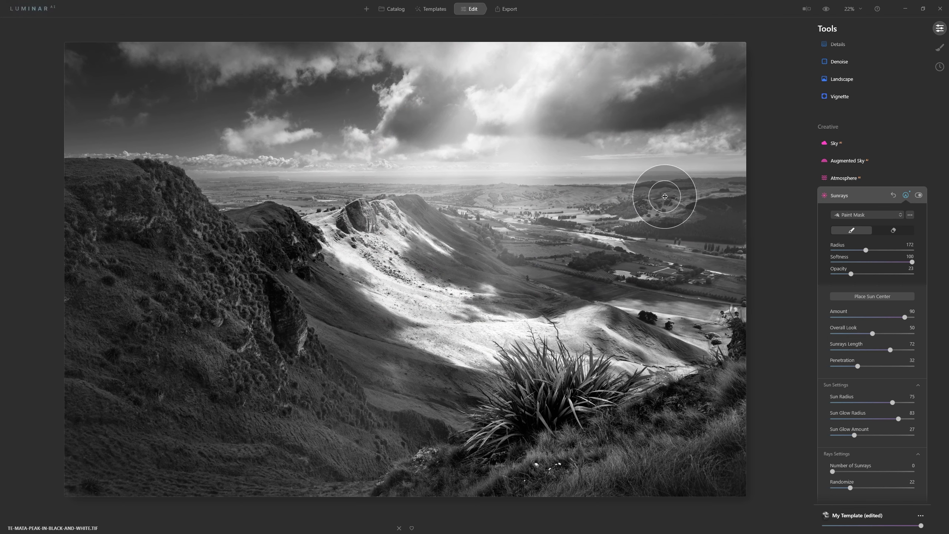
Enlarge the brush and extend the Sunrays mask over the valley floor and diagonally from the bright cloud toward the photo's right side
{"action": "scroll", "coordinate": [579, 81], "scroll_direction": "up", "scroll_amount": 7}
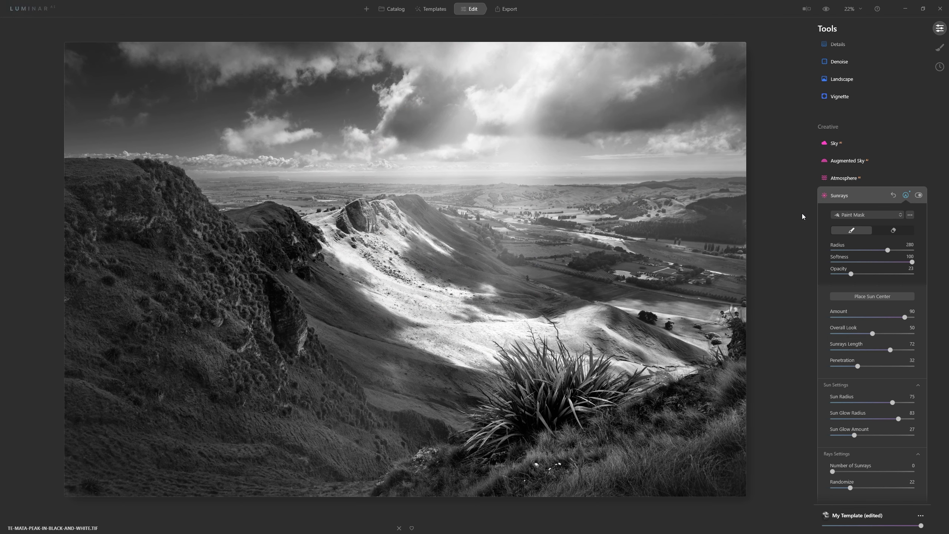
{"action": "scroll", "coordinate": [644, 301], "scroll_direction": "up", "scroll_amount": 1}
{"action": "mouse_move", "coordinate": [539, 301]}
{"action": "left_mouse_down"}
{"action": "mouse_move", "coordinate": [345, 251]}
{"action": "mouse_move", "coordinate": [381, 249]}
{"action": "mouse_move", "coordinate": [350, 227]}
{"action": "mouse_move", "coordinate": [444, 88]}
{"action": "mouse_move", "coordinate": [382, 235]}
{"action": "mouse_move", "coordinate": [494, 278]}
{"action": "left_mouse_up"}
{"action": "scroll", "coordinate": [572, 106], "scroll_direction": "down", "scroll_amount": 1}
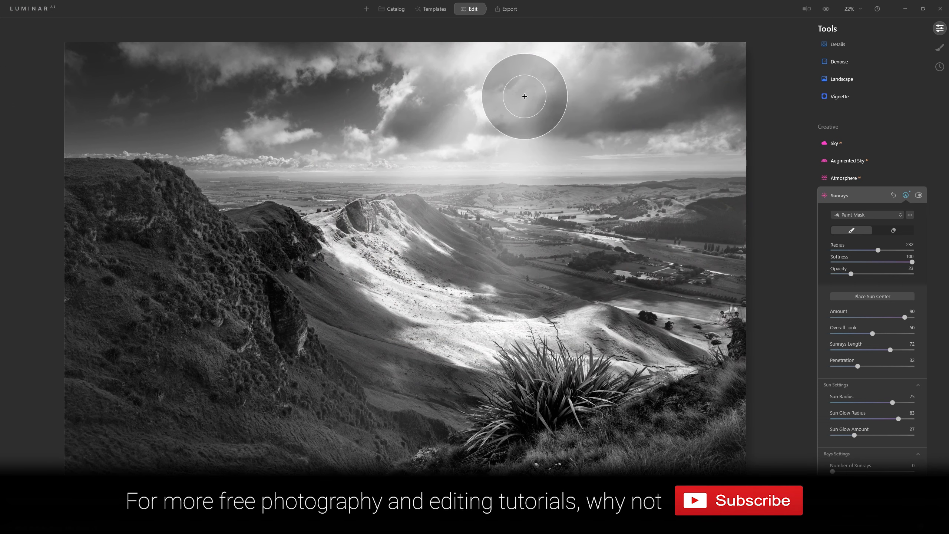
{"action": "scroll", "coordinate": [518, 60], "scroll_direction": "down", "scroll_amount": 4}
{"action": "mouse_move", "coordinate": [547, 59]}
{"action": "left_mouse_down"}
{"action": "mouse_move", "coordinate": [484, 111]}
{"action": "mouse_move", "coordinate": [542, 56]}
{"action": "mouse_move", "coordinate": [573, 83]}
{"action": "mouse_move", "coordinate": [587, 75]}
{"action": "mouse_move", "coordinate": [682, 261]}
{"action": "mouse_move", "coordinate": [747, 284]}
{"action": "left_mouse_up"}
Strengthen the Sunrays mask through the central beam and from the ridge up into the clouds, using a brush radius of about 184
{"action": "scroll", "coordinate": [487, 245], "scroll_direction": "down", "scroll_amount": 1}
{"action": "scroll", "coordinate": [487, 244], "scroll_direction": "down", "scroll_amount": 1}
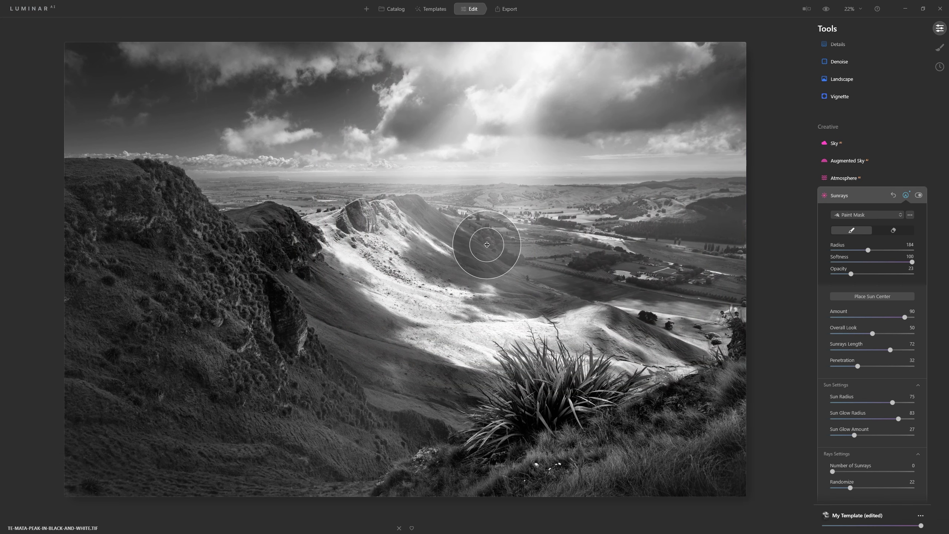
{"action": "scroll", "coordinate": [556, 128], "scroll_direction": "up", "scroll_amount": 10}
{"action": "mouse_move", "coordinate": [553, 118]}
{"action": "left_mouse_down"}
{"action": "mouse_move", "coordinate": [543, 121]}
{"action": "mouse_move", "coordinate": [592, 161]}
{"action": "mouse_move", "coordinate": [556, 163]}
{"action": "mouse_move", "coordinate": [515, 255]}
{"action": "mouse_move", "coordinate": [555, 105]}
{"action": "mouse_move", "coordinate": [530, 191]}
{"action": "mouse_move", "coordinate": [574, 144]}
{"action": "mouse_move", "coordinate": [572, 155]}
{"action": "mouse_move", "coordinate": [518, 253]}
{"action": "left_mouse_up"}
{"action": "scroll", "coordinate": [536, 112], "scroll_direction": "down", "scroll_amount": 5}
{"action": "scroll", "coordinate": [499, 119], "scroll_direction": "down", "scroll_amount": 2}
{"action": "mouse_move", "coordinate": [428, 203]}
{"action": "left_mouse_down"}
{"action": "mouse_move", "coordinate": [458, 195]}
{"action": "mouse_move", "coordinate": [474, 123]}
{"action": "left_mouse_up"}
{"action": "scroll", "coordinate": [473, 123], "scroll_direction": "down", "scroll_amount": 3}
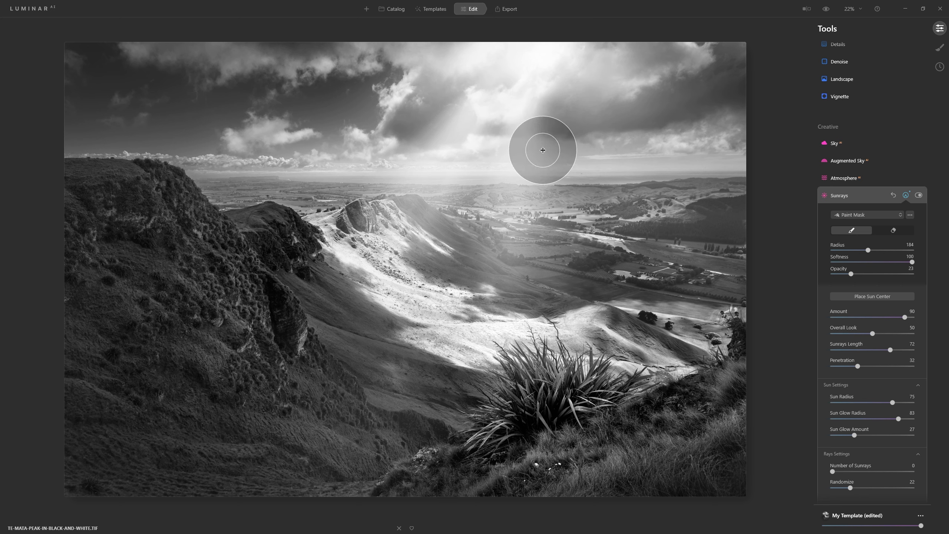
Close the mask editing and toggle the Sunrays effect off and on to compare the photo with and without it
{"action": "left_click", "coordinate": [919, 194]}
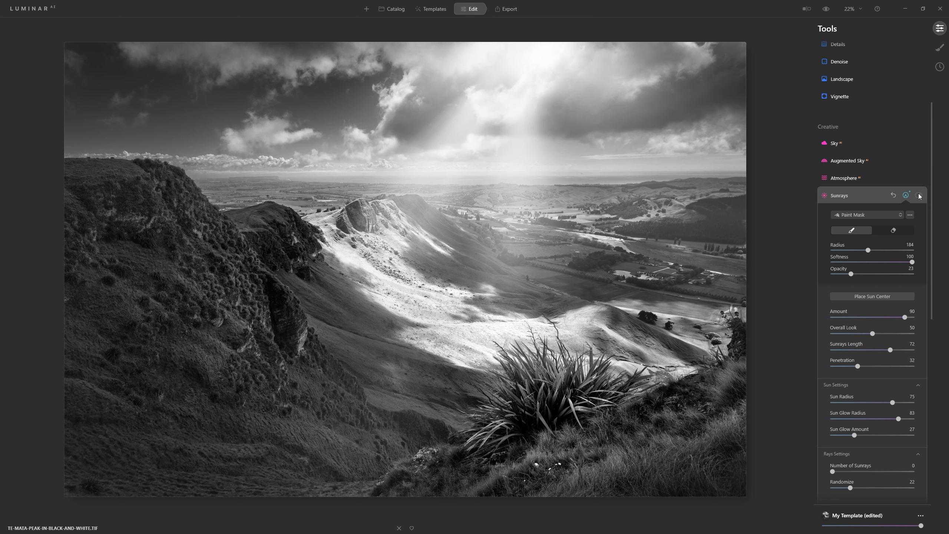
{"action": "left_click", "coordinate": [919, 195]}
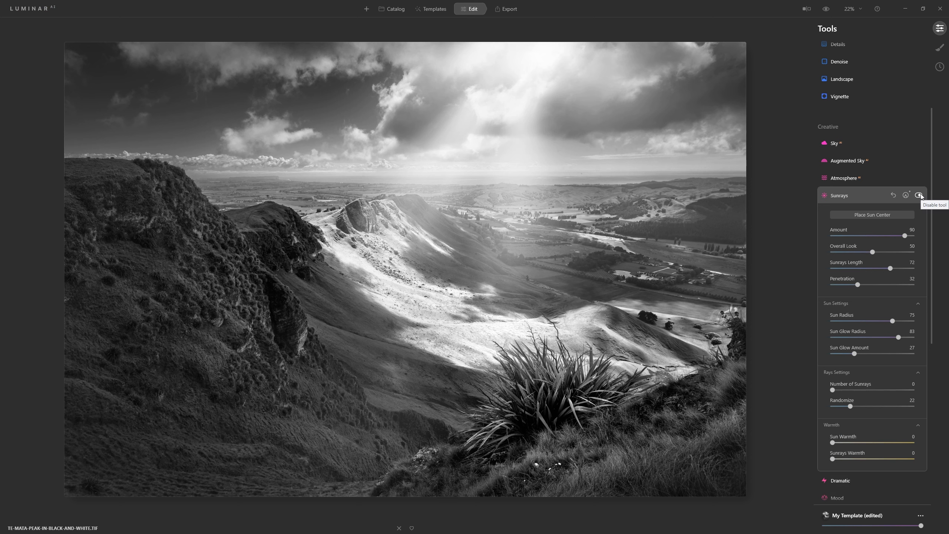
{"action": "left_click", "coordinate": [920, 194]}
{"action": "left_click", "coordinate": [920, 195]}
{"action": "left_click", "coordinate": [920, 195]}
{"action": "left_click", "coordinate": [919, 195]}
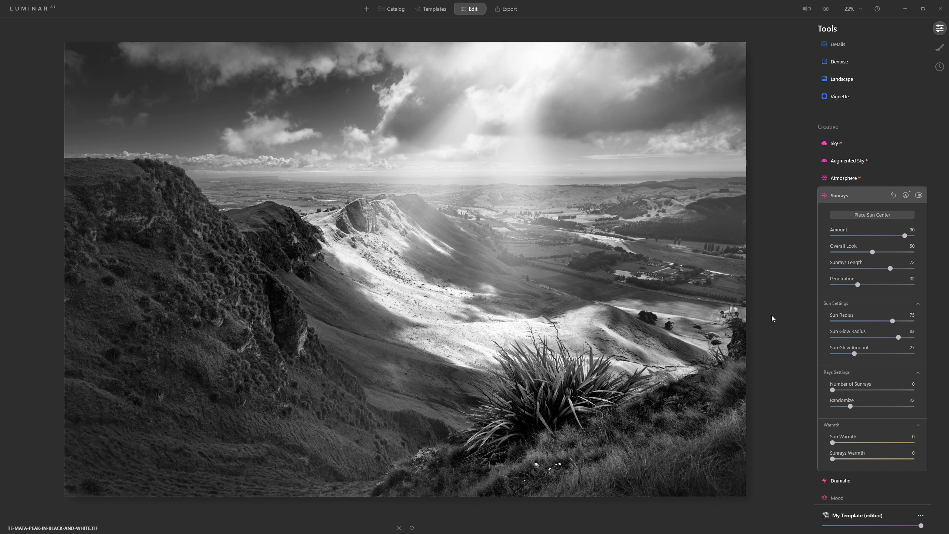
Try weaker and stronger sun rays, settling the Sunrays Amount at 74
{"action": "left_click_drag", "start_coordinate": [904, 236], "coordinate": [877, 259]}
{"action": "left_click_drag", "start_coordinate": [875, 235], "coordinate": [927, 238]}
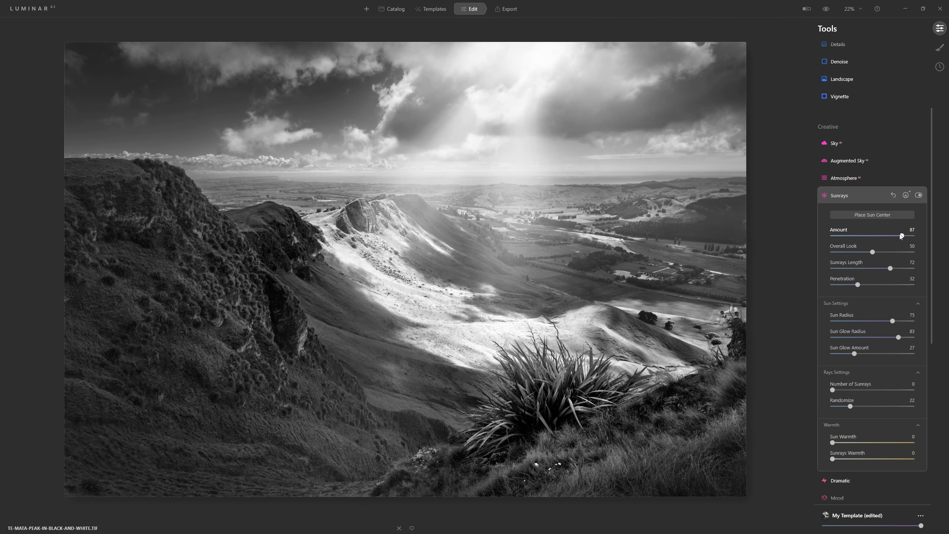
{"action": "left_click_drag", "start_coordinate": [901, 235], "coordinate": [886, 234]}
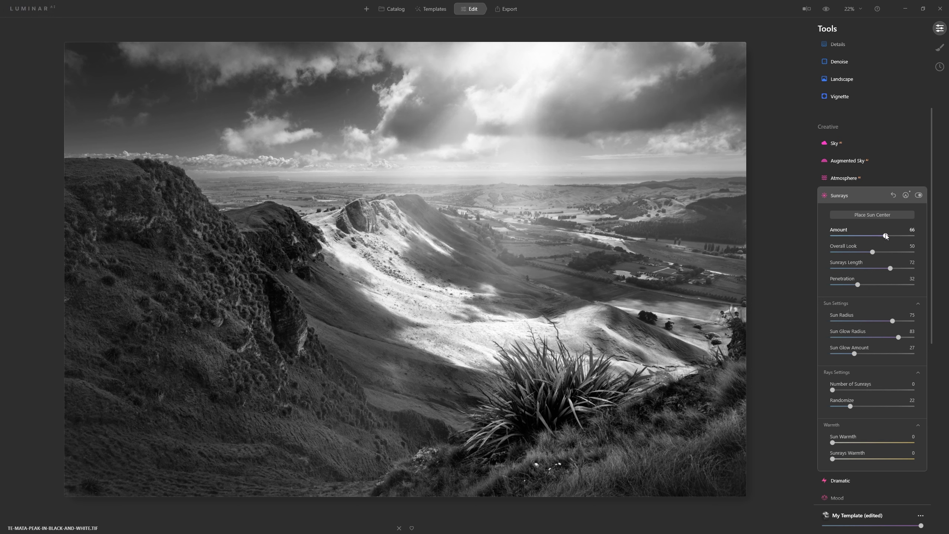
{"action": "left_click_drag", "start_coordinate": [886, 236], "coordinate": [873, 236]}
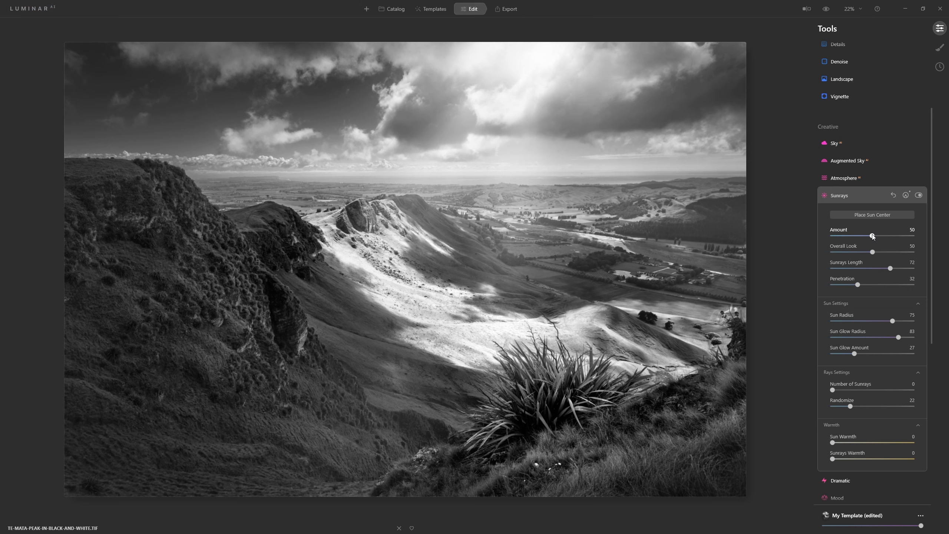
{"action": "left_click_drag", "start_coordinate": [876, 236], "coordinate": [882, 235]}
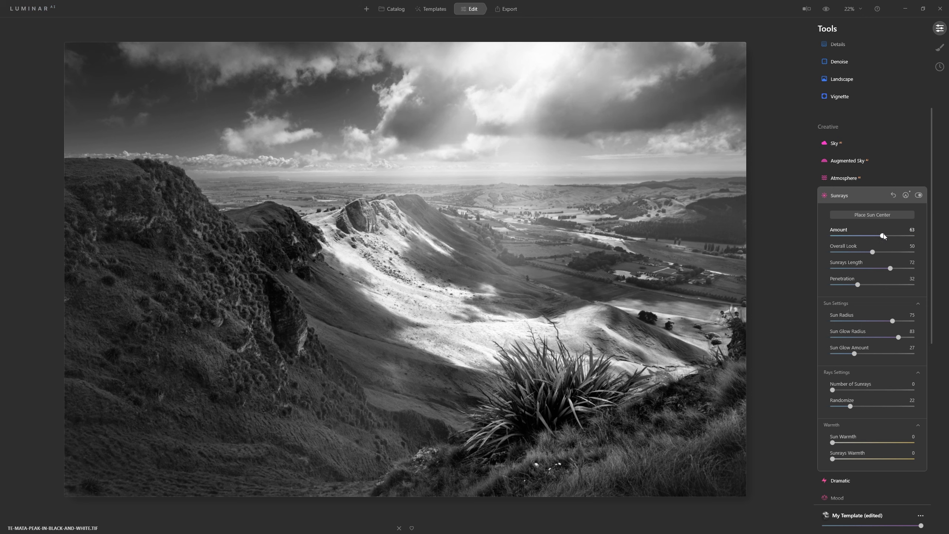
{"action": "left_click_drag", "start_coordinate": [885, 236], "coordinate": [892, 235]}
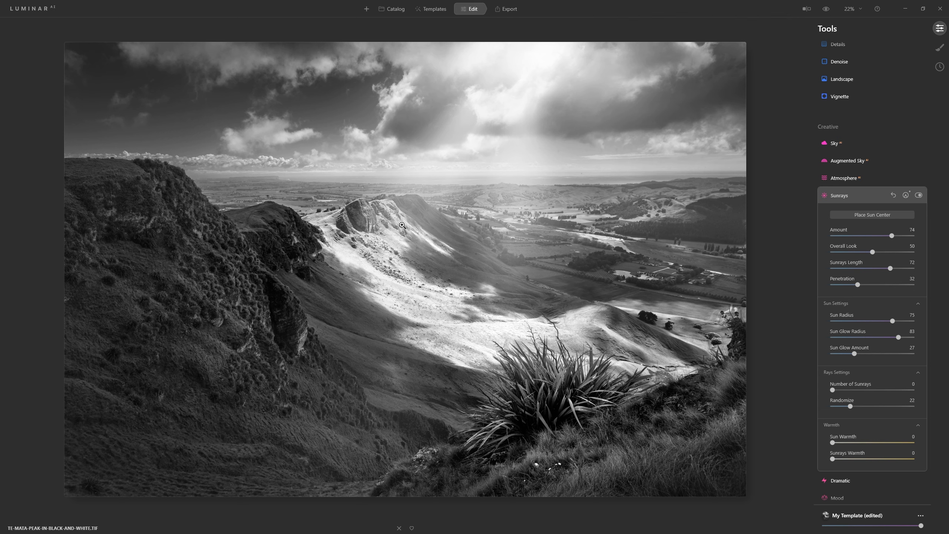
Reopen the Sunrays paint mask for editing
{"action": "left_click", "coordinate": [907, 195]}
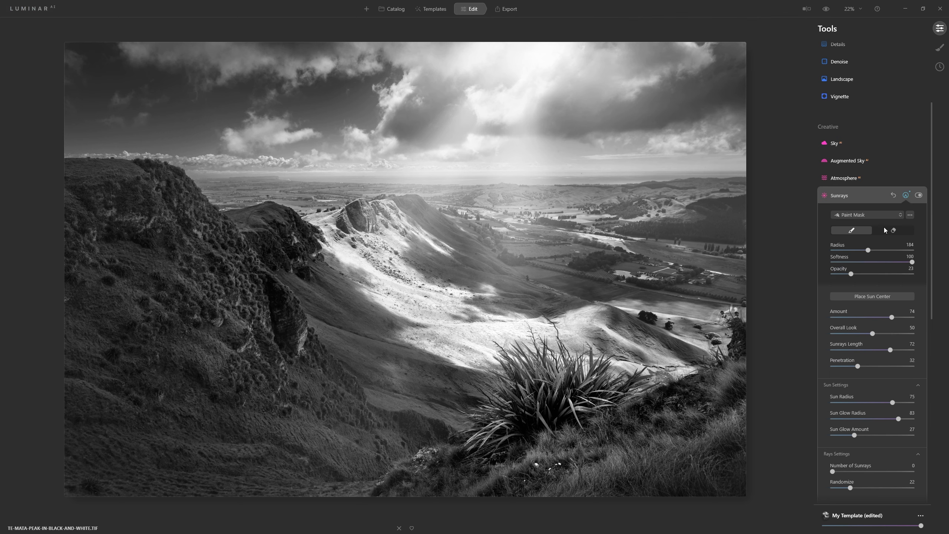
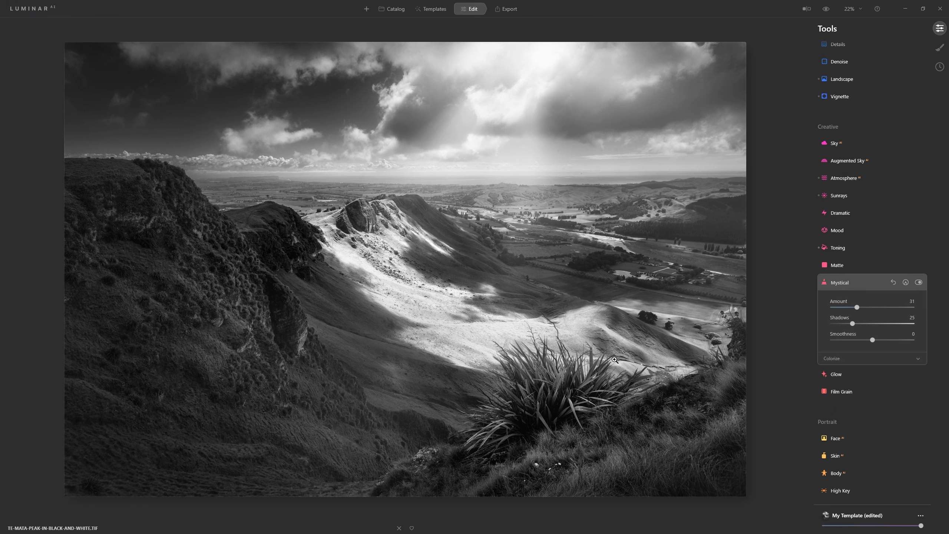
Try the Mystical effect at 0 and 53, check the shaded hillside at 100% zoom, and settle on an Amount slightly below 30
{"action": "left_click_drag", "start_coordinate": [858, 307], "coordinate": [833, 307]}
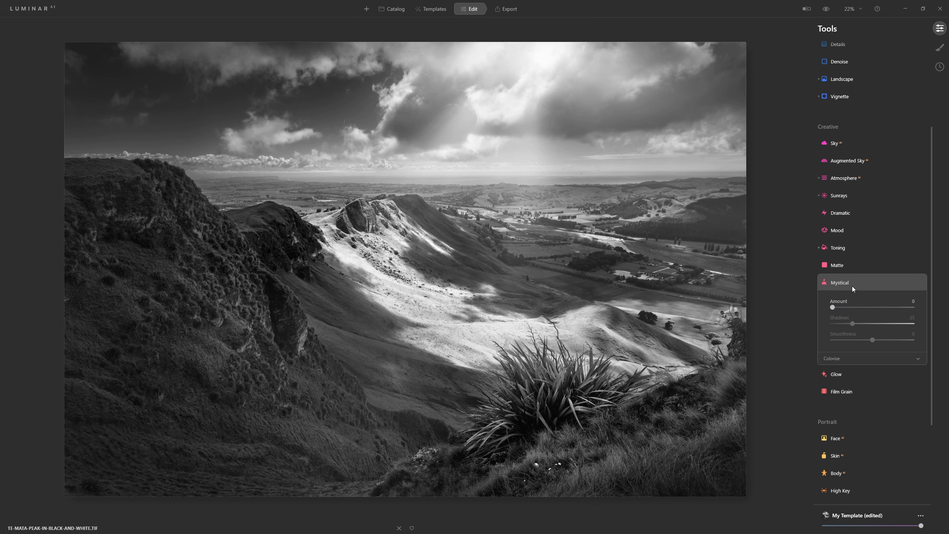
{"action": "left_click_drag", "start_coordinate": [833, 308], "coordinate": [871, 310]}
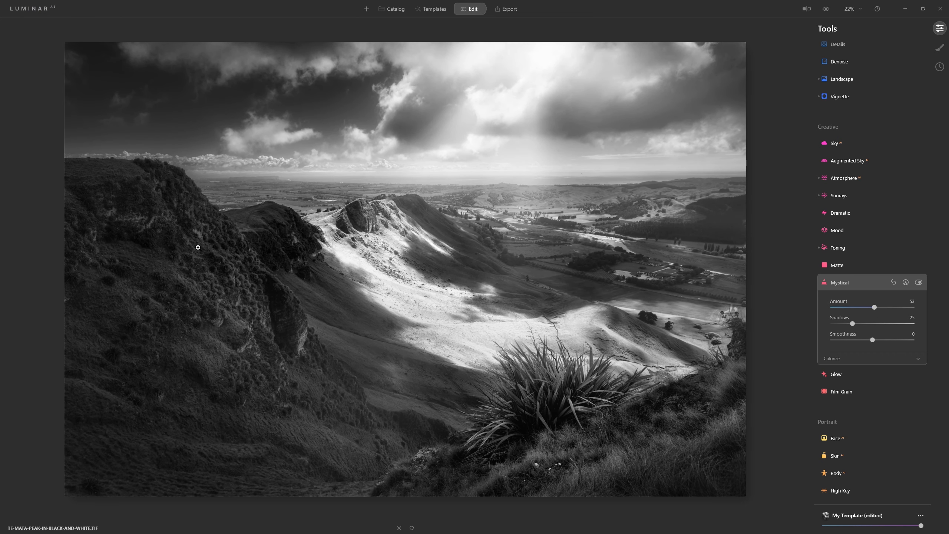
{"action": "left_click", "coordinate": [240, 271]}
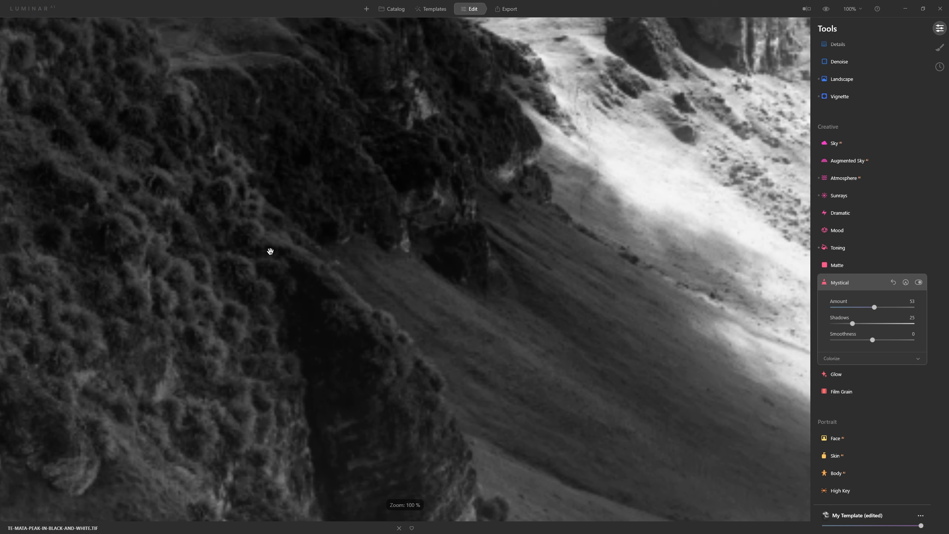
{"action": "left_click_drag", "start_coordinate": [141, 229], "coordinate": [543, 221]}
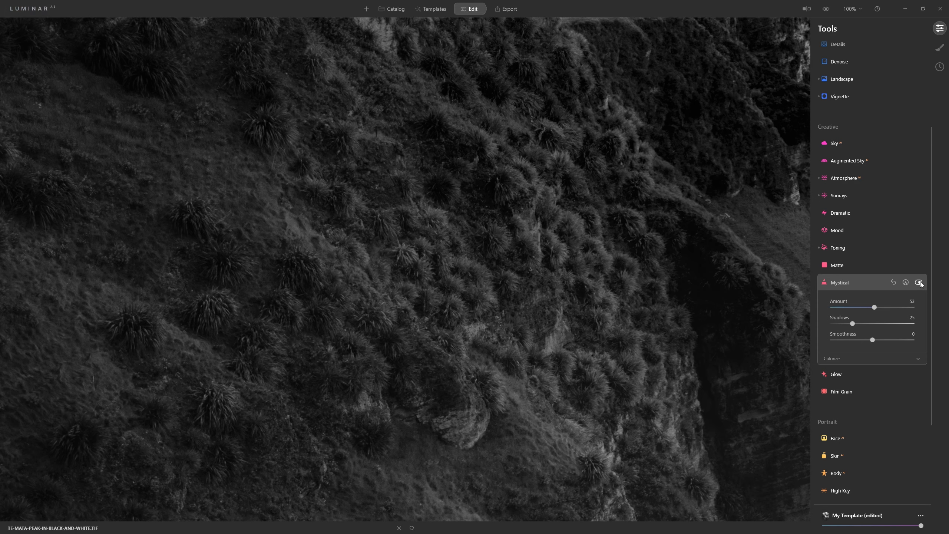
{"action": "left_click", "coordinate": [640, 287]}
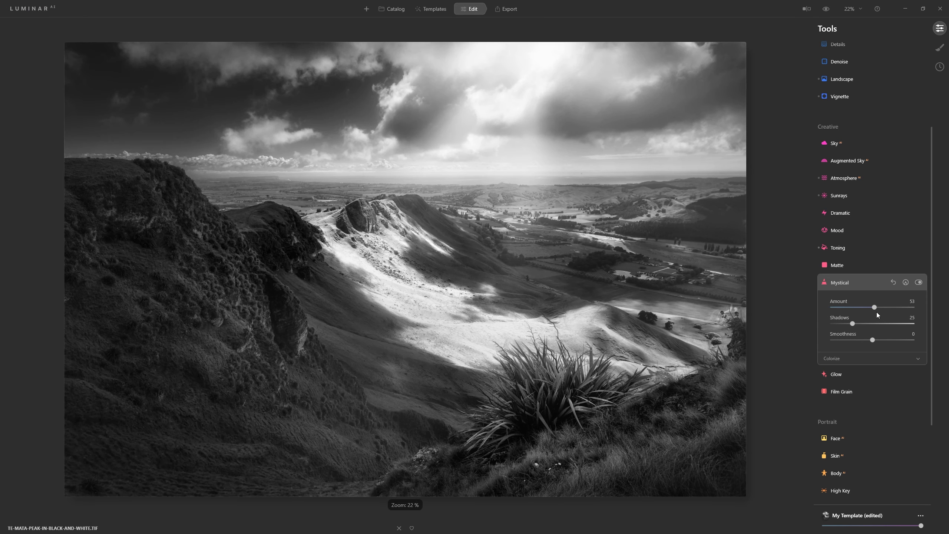
{"action": "left_click_drag", "start_coordinate": [868, 308], "coordinate": [858, 309]}
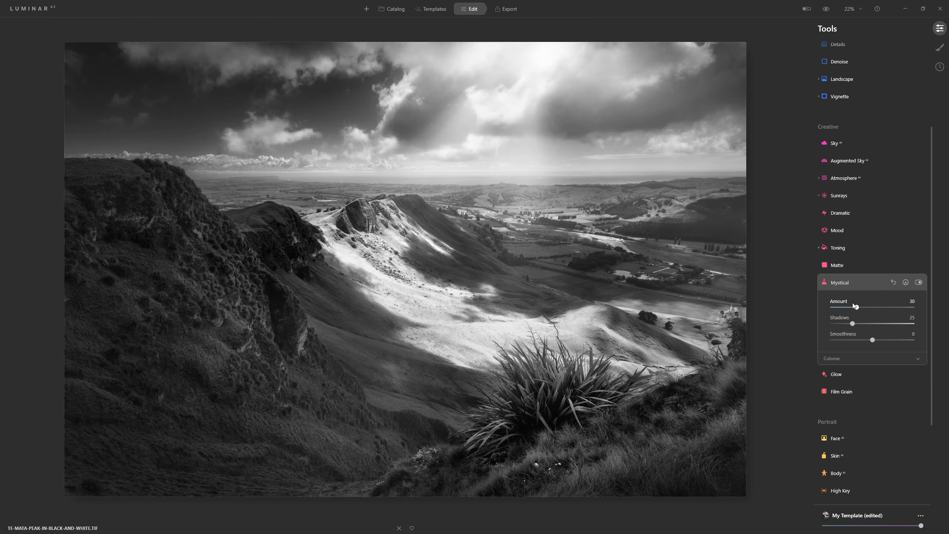
{"action": "mouse_move", "coordinate": [857, 307]}
{"action": "left_mouse_down"}
{"action": "mouse_move", "coordinate": [942, 302]}
{"action": "mouse_move", "coordinate": [851, 307]}
{"action": "left_mouse_up"}
Try a Soft Focus Glow on the photo
{"action": "left_click", "coordinate": [843, 375]}
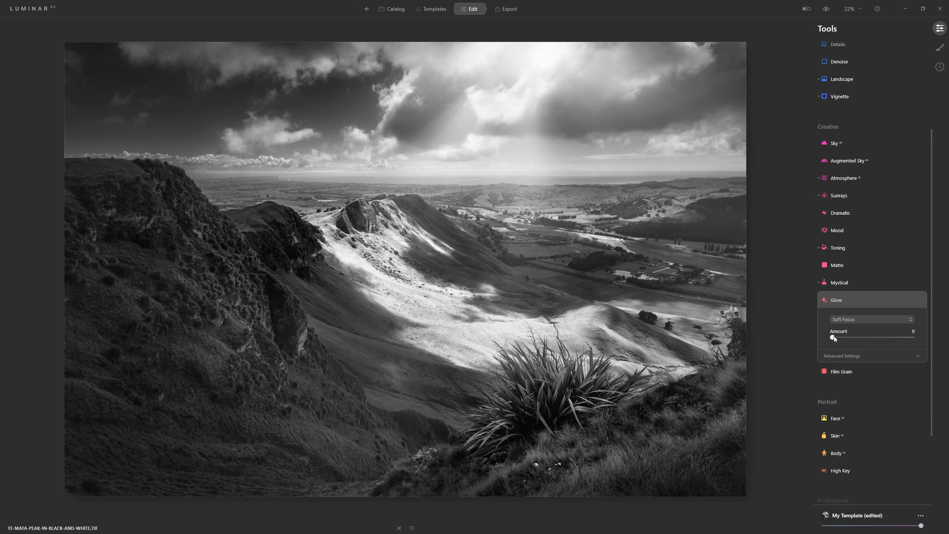
{"action": "left_click_drag", "start_coordinate": [837, 338], "coordinate": [859, 339]}
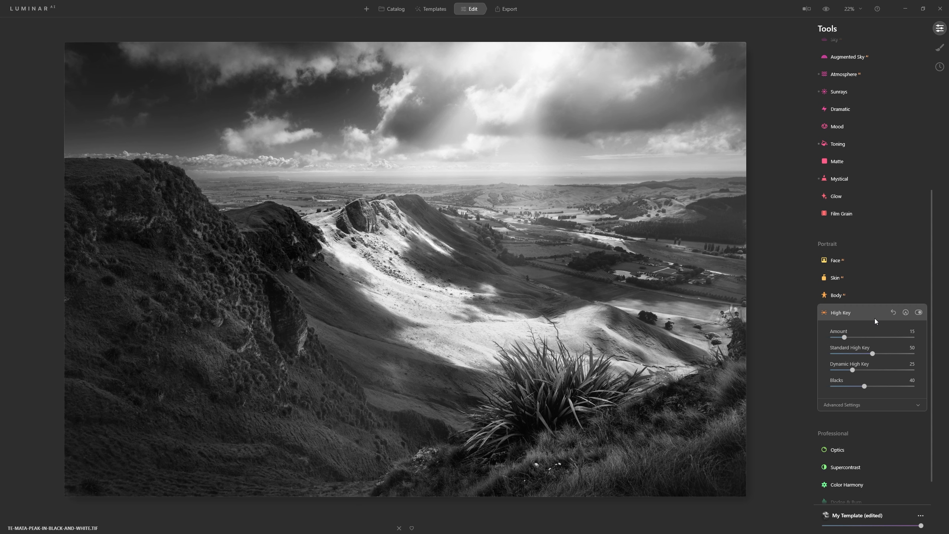
Add Supercontrast with Highlights Contrast at 25 and a moderately raised Midtones Contrast
{"action": "scroll", "coordinate": [850, 413], "scroll_direction": "down", "scroll_amount": 1}
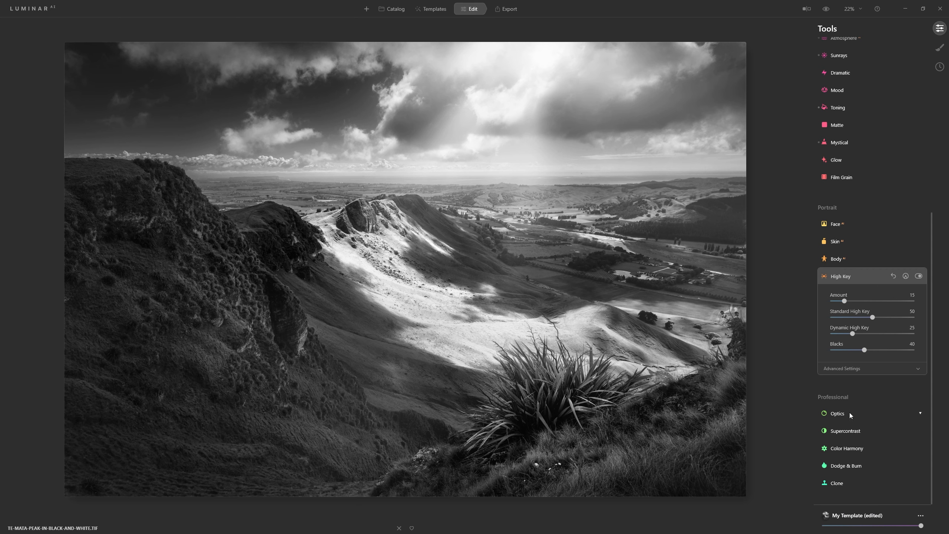
{"action": "left_click", "coordinate": [850, 435]}
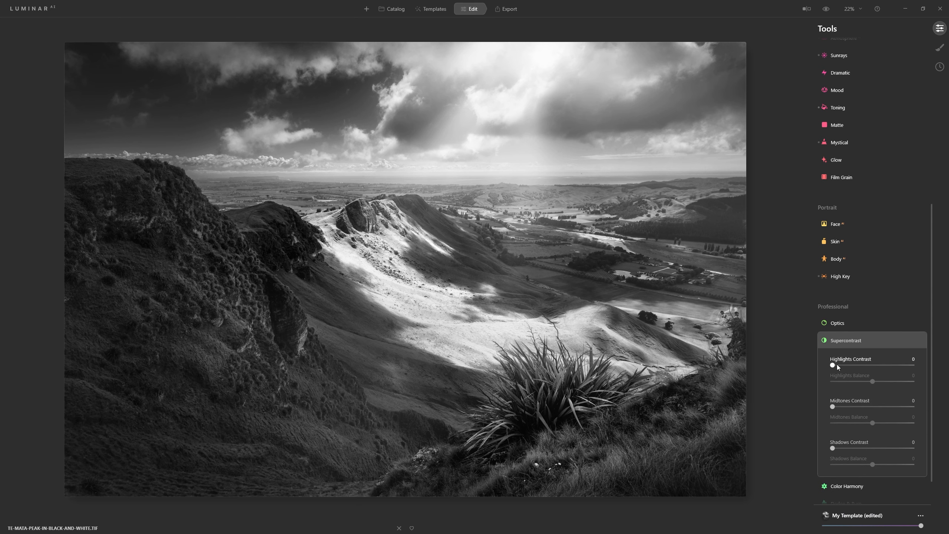
{"action": "left_click_drag", "start_coordinate": [830, 369], "coordinate": [876, 369]}
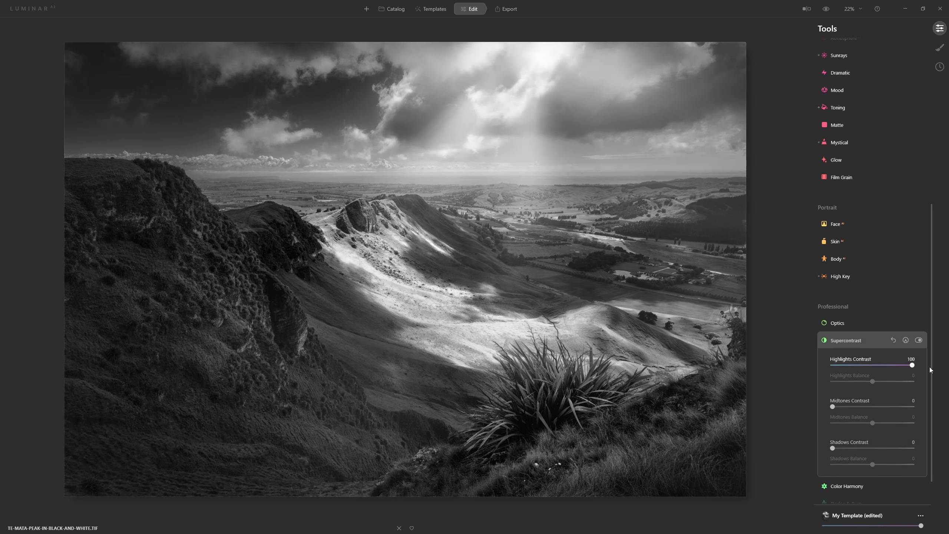
{"action": "left_click_drag", "start_coordinate": [899, 365], "coordinate": [846, 373]}
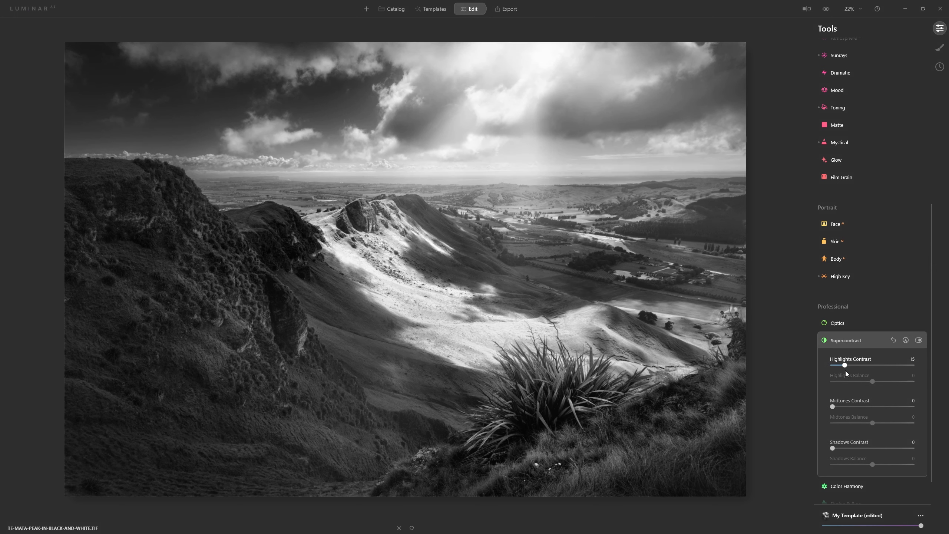
{"action": "left_click_drag", "start_coordinate": [853, 376], "coordinate": [853, 375]}
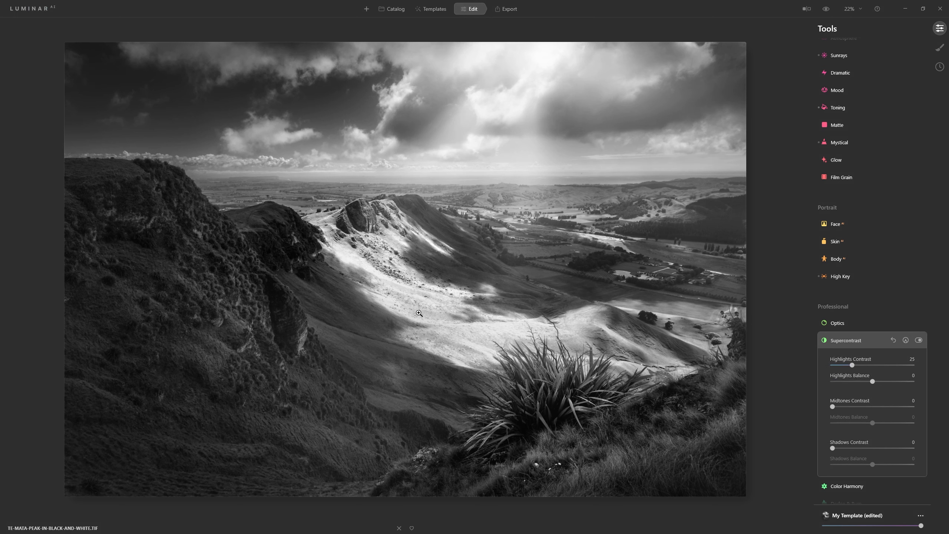
{"action": "left_click_drag", "start_coordinate": [833, 407], "coordinate": [860, 407]}
Try stronger Enhance Accent values up to 100 and settle on a subtle Accent of 9
{"action": "scroll", "coordinate": [900, 312], "scroll_direction": "up", "scroll_amount": 7}
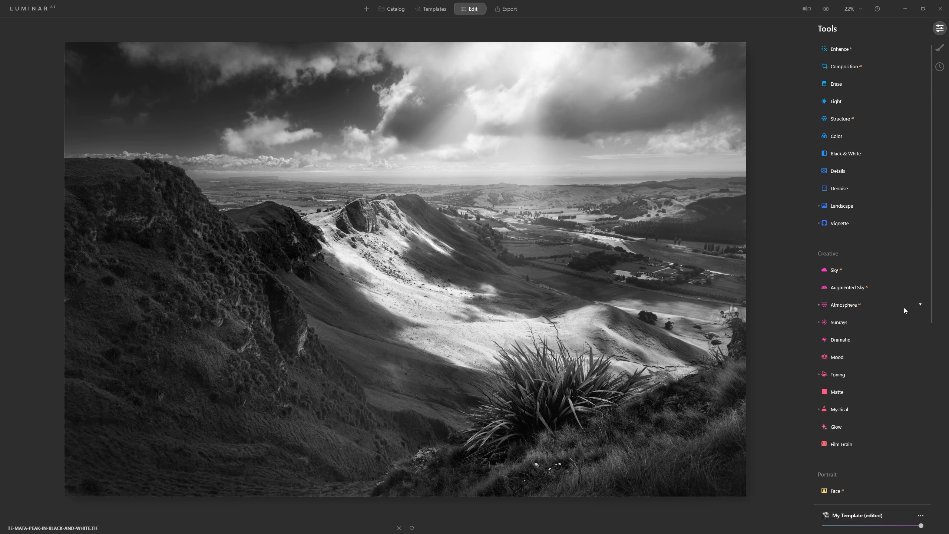
{"action": "left_click", "coordinate": [837, 51]}
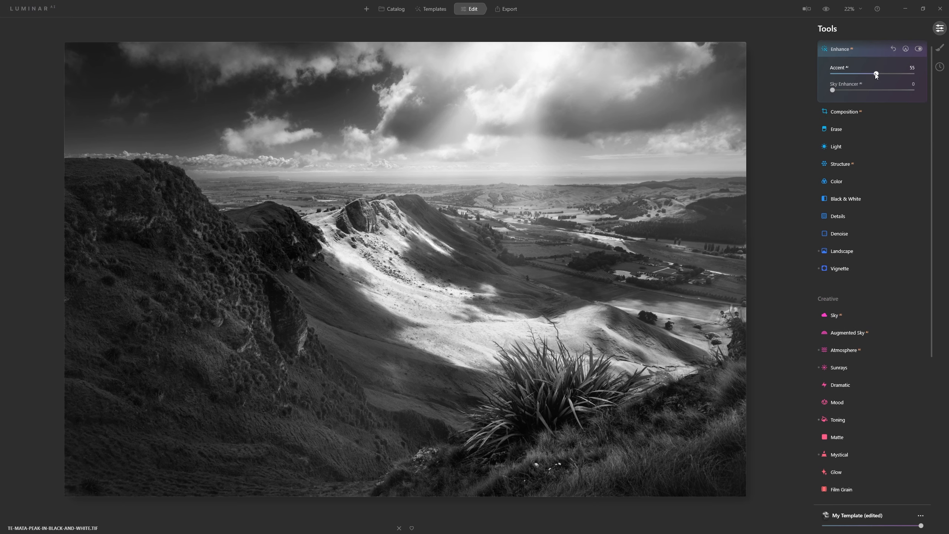
{"action": "left_click_drag", "start_coordinate": [876, 75], "coordinate": [913, 74]}
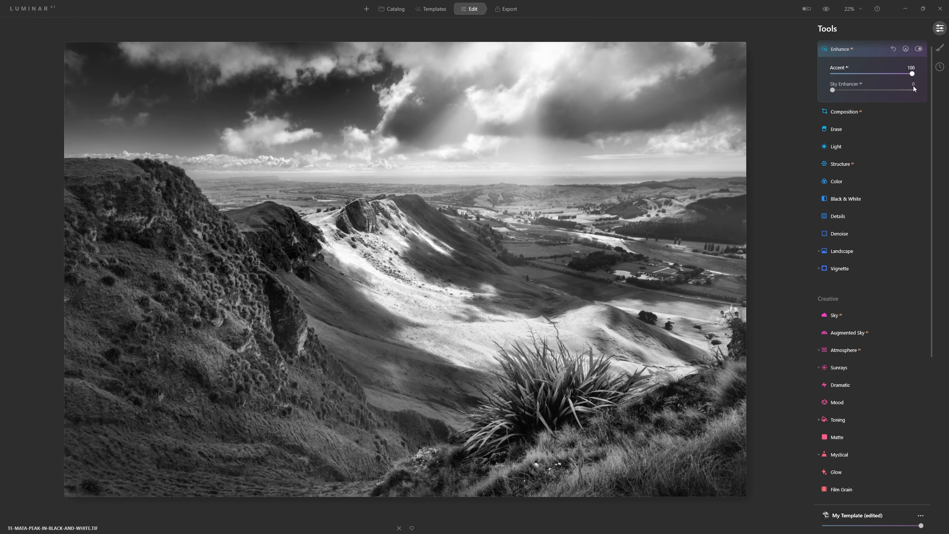
{"action": "mouse_move", "coordinate": [891, 74]}
{"action": "left_mouse_down"}
{"action": "mouse_move", "coordinate": [851, 75]}
{"action": "mouse_move", "coordinate": [881, 74]}
{"action": "left_mouse_up"}
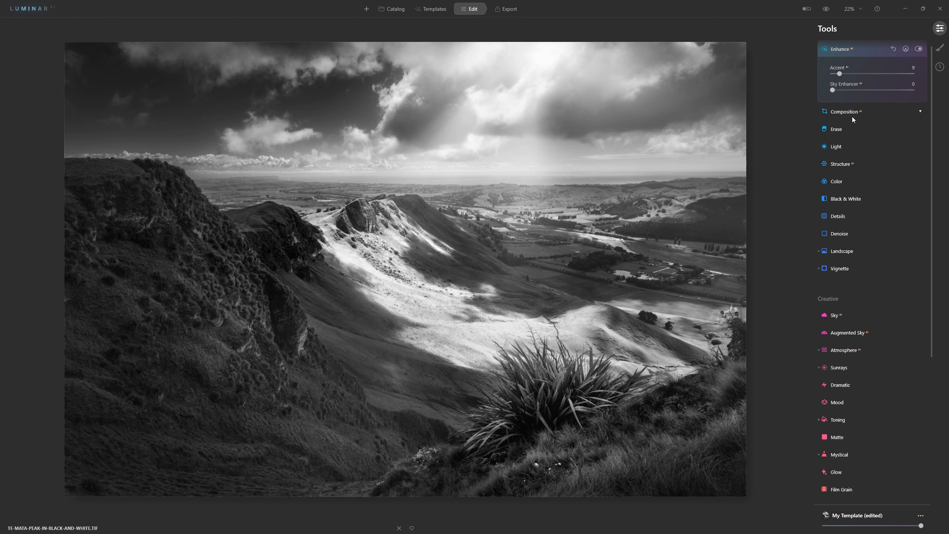
Set the Structure Amount to 44 and paint its mask over the valley, foreground plant and sunbeam with brush radius 400 and opacity 28
{"action": "left_click", "coordinate": [852, 163]}
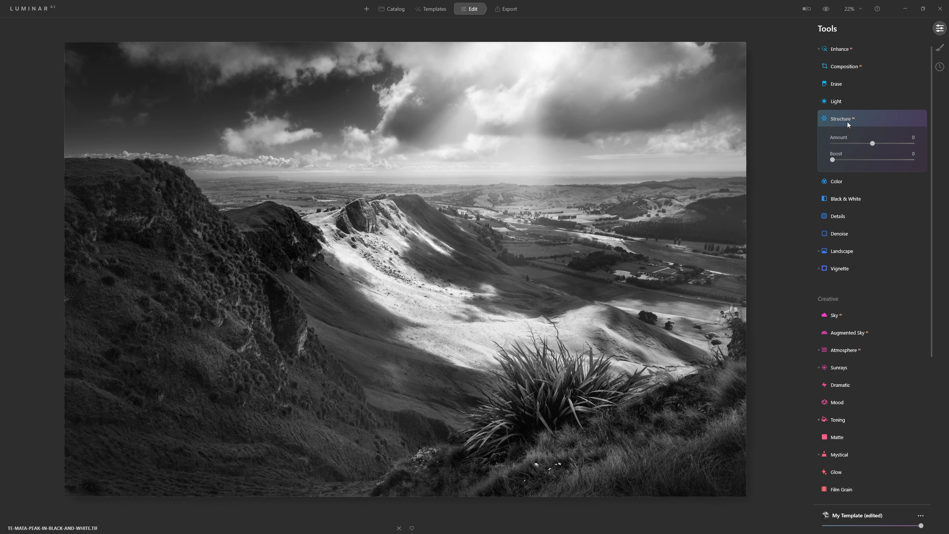
{"action": "left_click_drag", "start_coordinate": [873, 145], "coordinate": [893, 145]}
{"action": "left_click", "coordinate": [906, 119]}
{"action": "left_click_drag", "start_coordinate": [652, 305], "coordinate": [279, 385]}
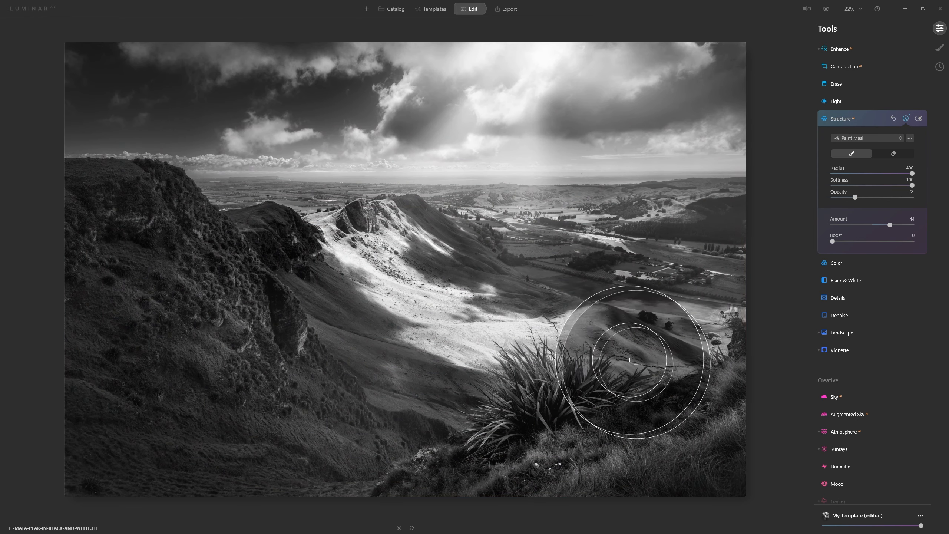
{"action": "left_click_drag", "start_coordinate": [370, 265], "coordinate": [473, 375]}
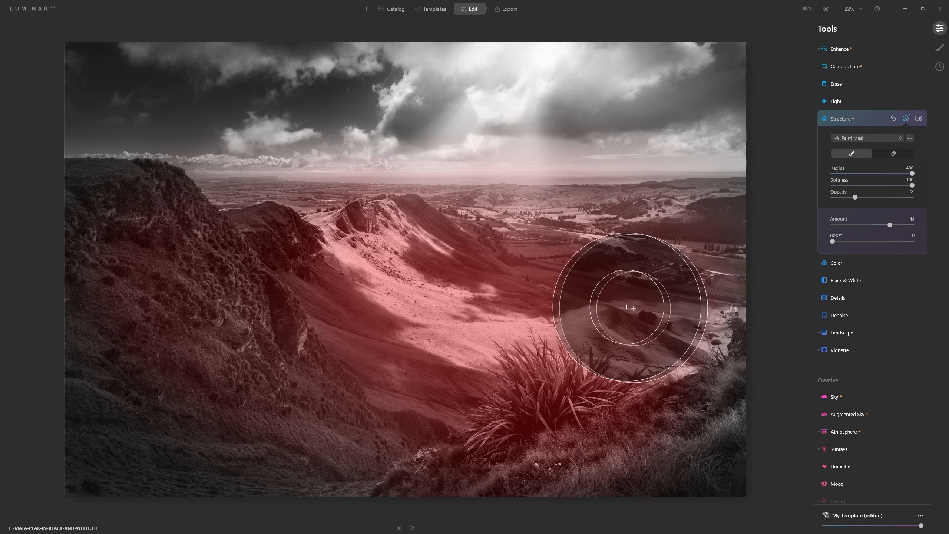
{"action": "left_click_drag", "start_coordinate": [561, 96], "coordinate": [539, 60]}
{"action": "left_click_drag", "start_coordinate": [472, 278], "coordinate": [479, 45]}
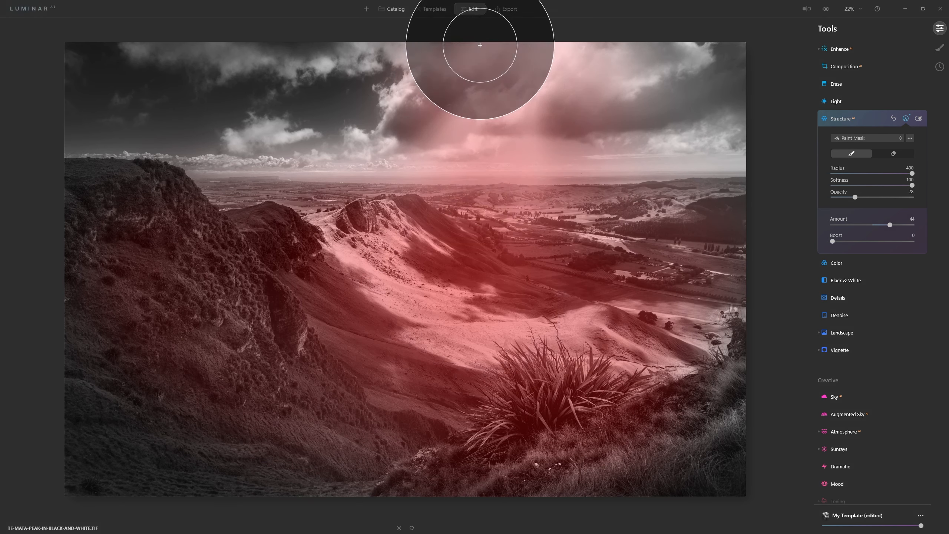
{"action": "left_click", "coordinate": [898, 123]}
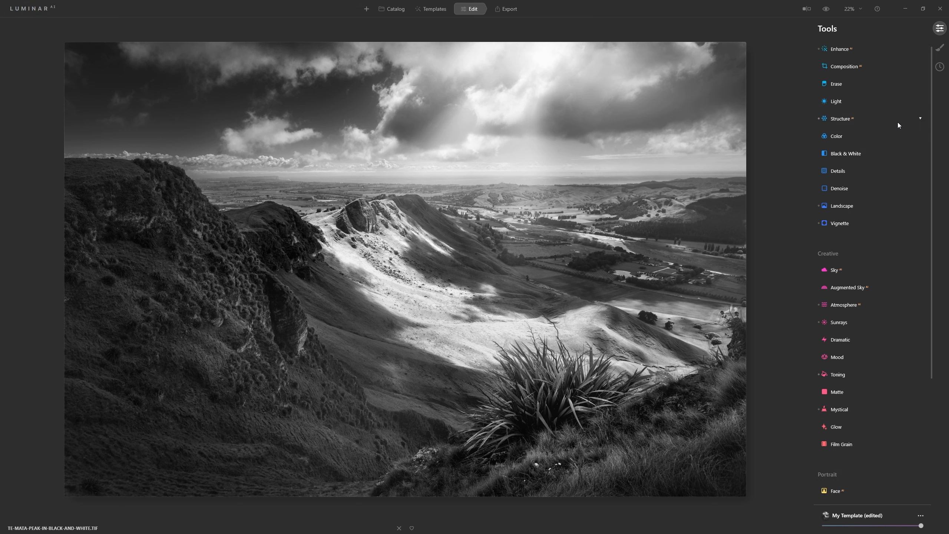
{"action": "left_click", "coordinate": [848, 100]}
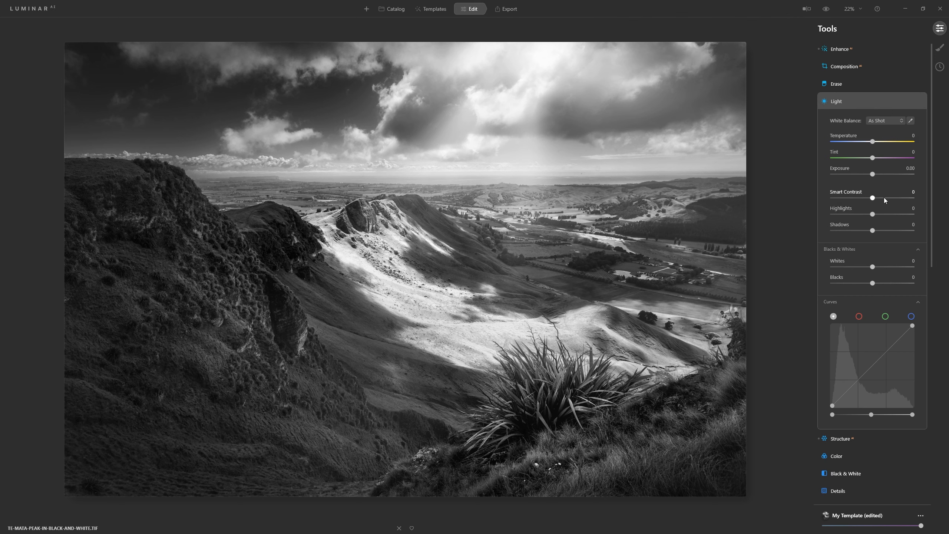
{"action": "scroll", "coordinate": [932, 123], "scroll_direction": "down", "scroll_amount": 1}
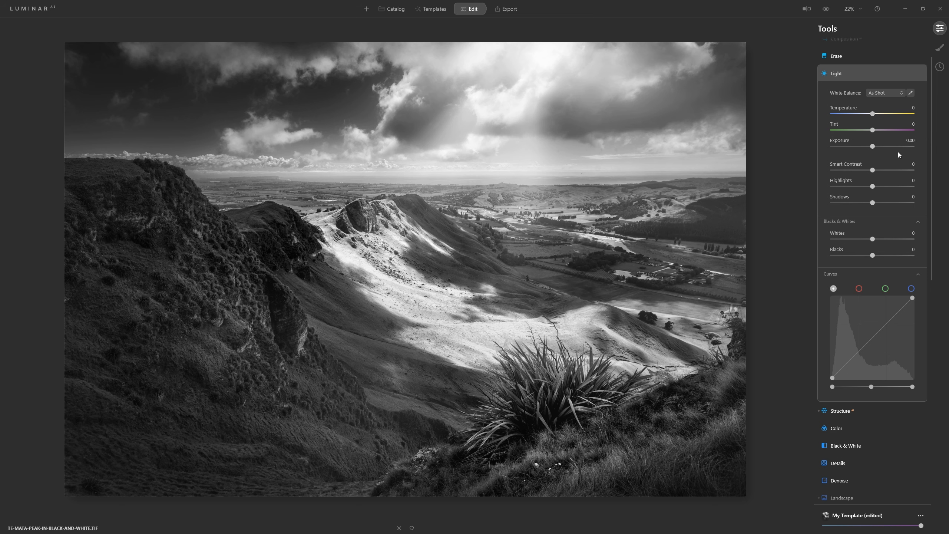
{"action": "left_click", "coordinate": [878, 71]}
{"action": "scroll", "coordinate": [860, 100], "scroll_direction": "up", "scroll_amount": 2}
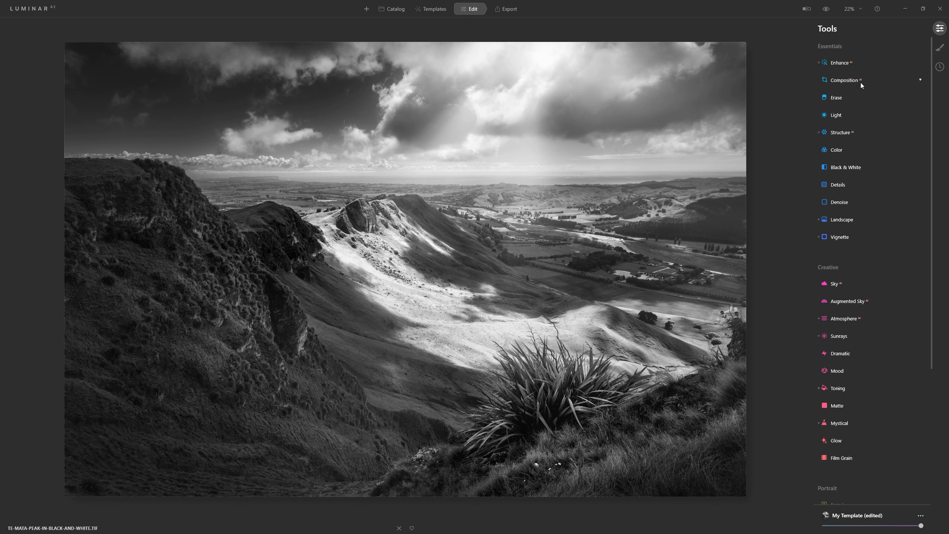
Shape the Light tone curve to deepen the shadows, adding control points in the midtones and highlights
{"action": "left_click", "coordinate": [845, 114]}
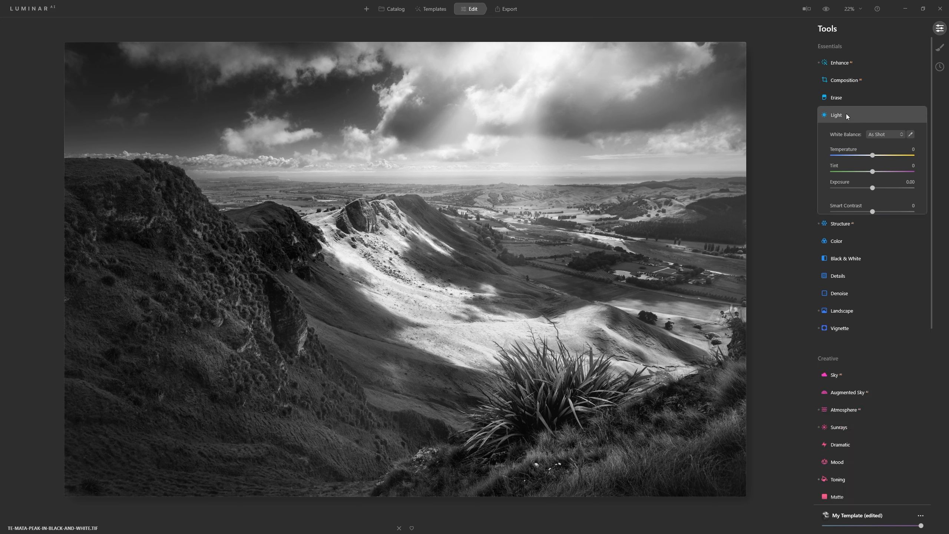
{"action": "scroll", "coordinate": [883, 309], "scroll_direction": "down", "scroll_amount": 3}
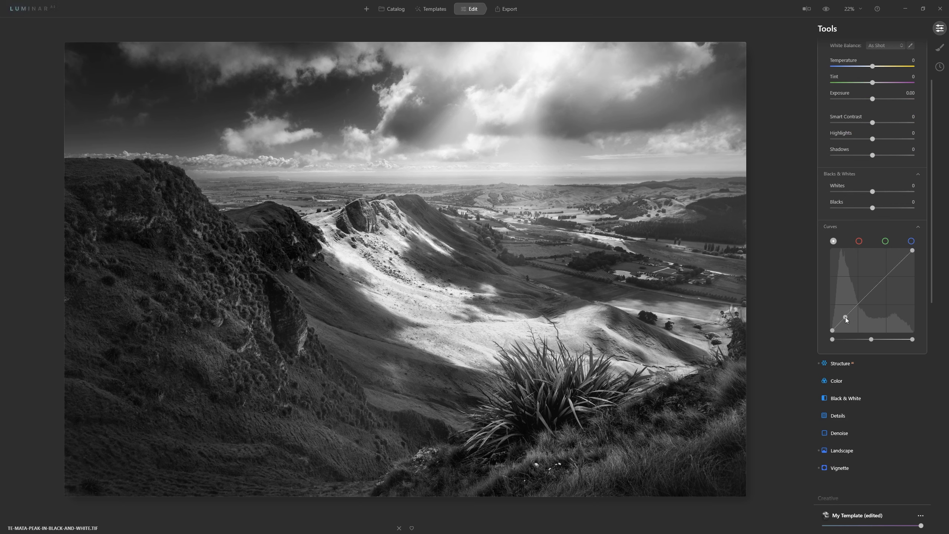
{"action": "left_click_drag", "start_coordinate": [846, 318], "coordinate": [845, 319]}
{"action": "left_click_drag", "start_coordinate": [846, 319], "coordinate": [840, 326]}
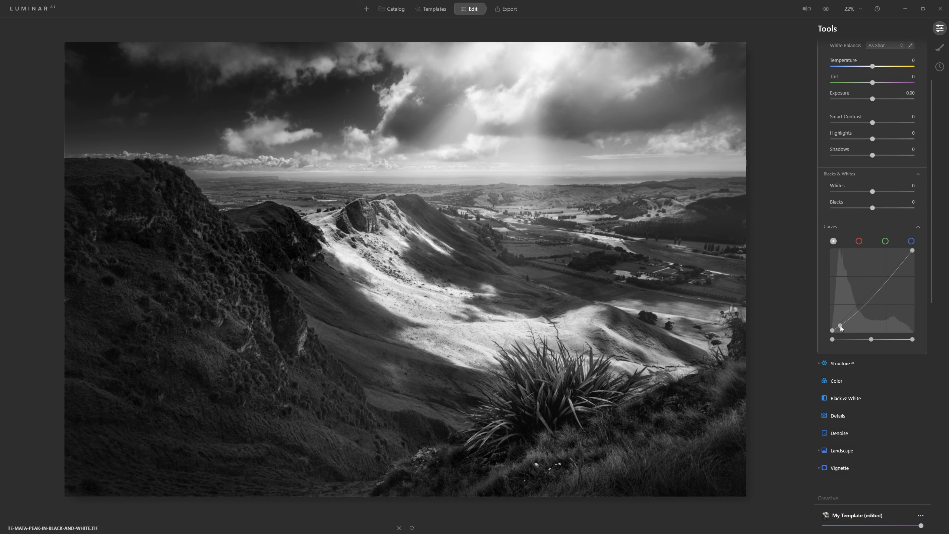
{"action": "left_click_drag", "start_coordinate": [873, 297], "coordinate": [866, 303]}
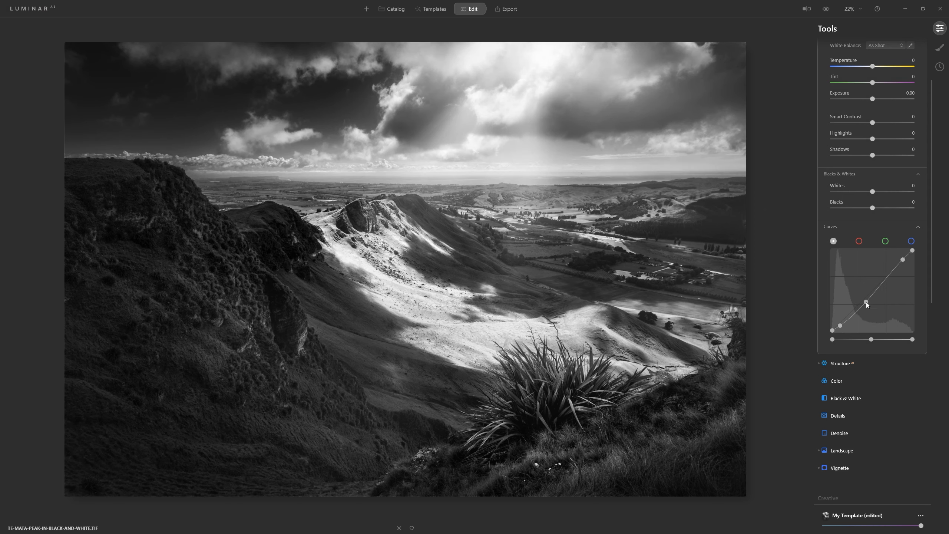
Compare the edited photo with the original by switching the before view on and off twice
{"action": "left_click", "coordinate": [828, 14]}
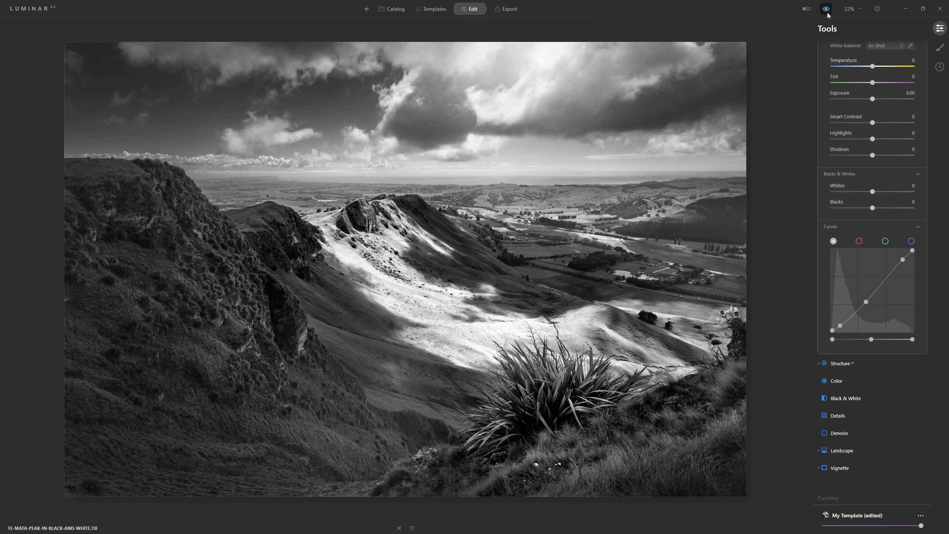
{"action": "left_click", "coordinate": [826, 11]}
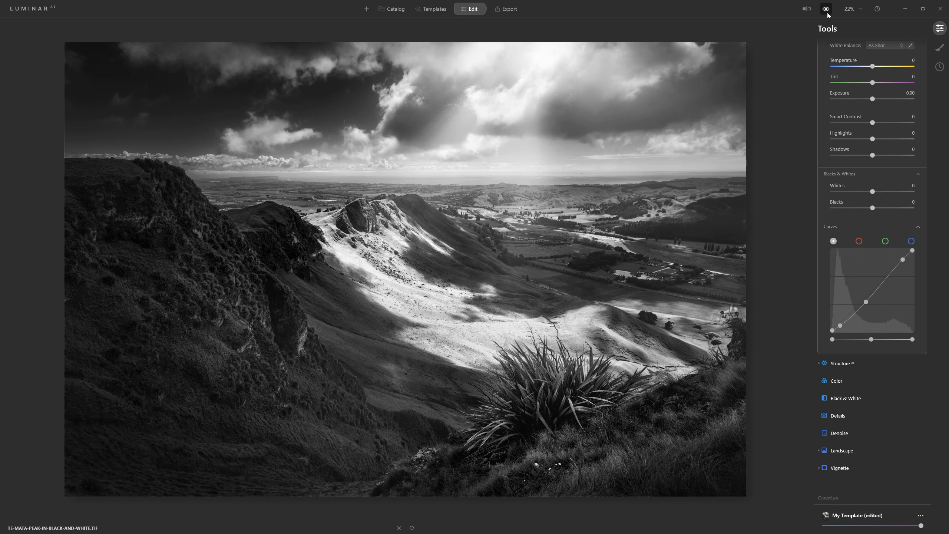
{"action": "left_click", "coordinate": [827, 10]}
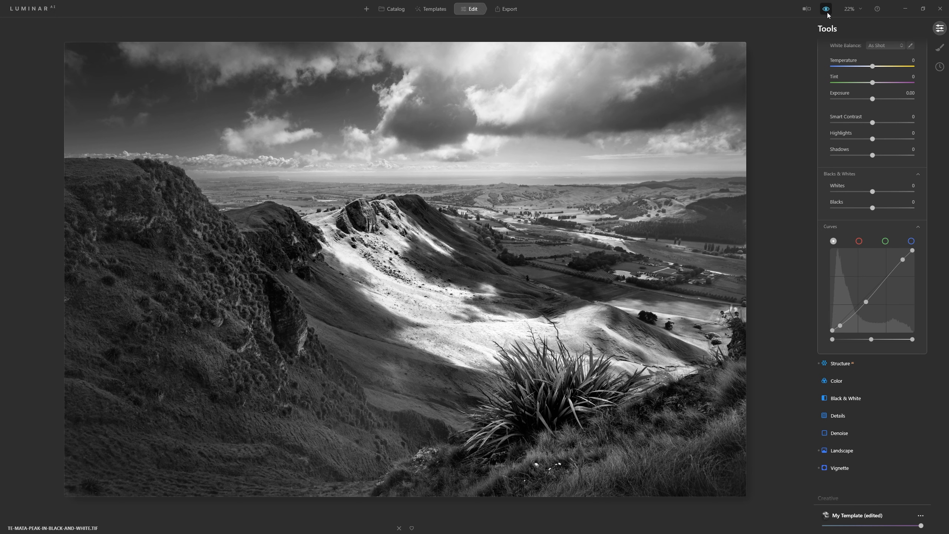
{"action": "left_click", "coordinate": [826, 11]}
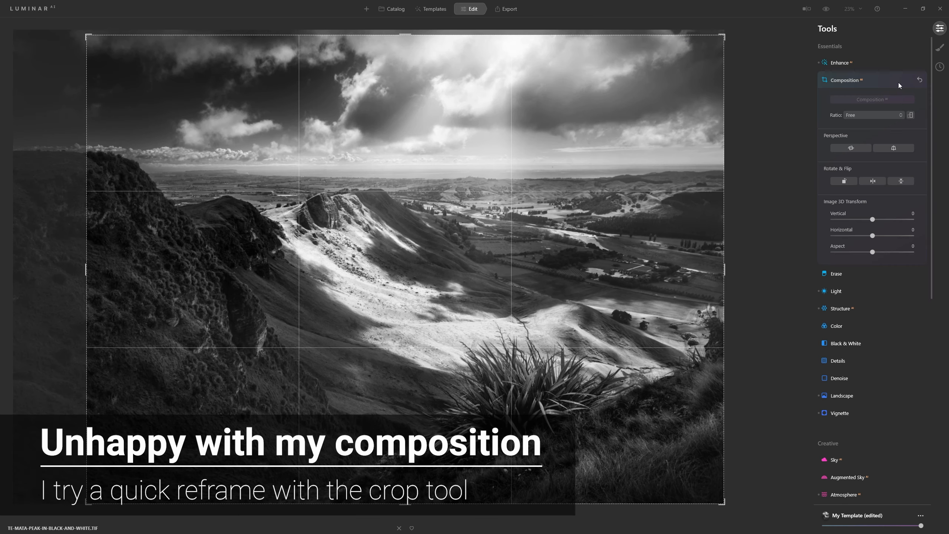
Apply a free-ratio crop that trims the photo's left side, and set Sharpen in Details to 57
{"action": "left_click", "coordinate": [899, 86]}
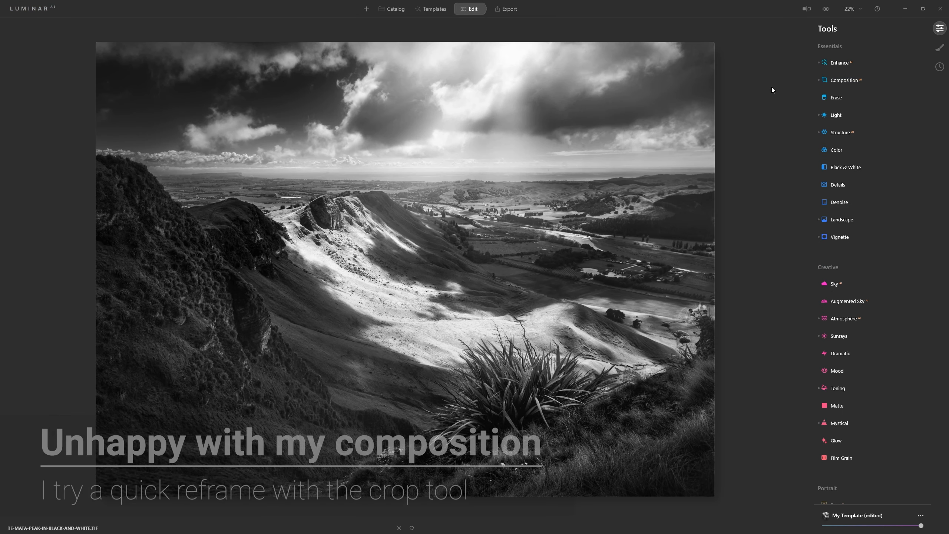
{"action": "left_click", "coordinate": [848, 184]}
{"action": "left_click_drag", "start_coordinate": [864, 267], "coordinate": [879, 268]}
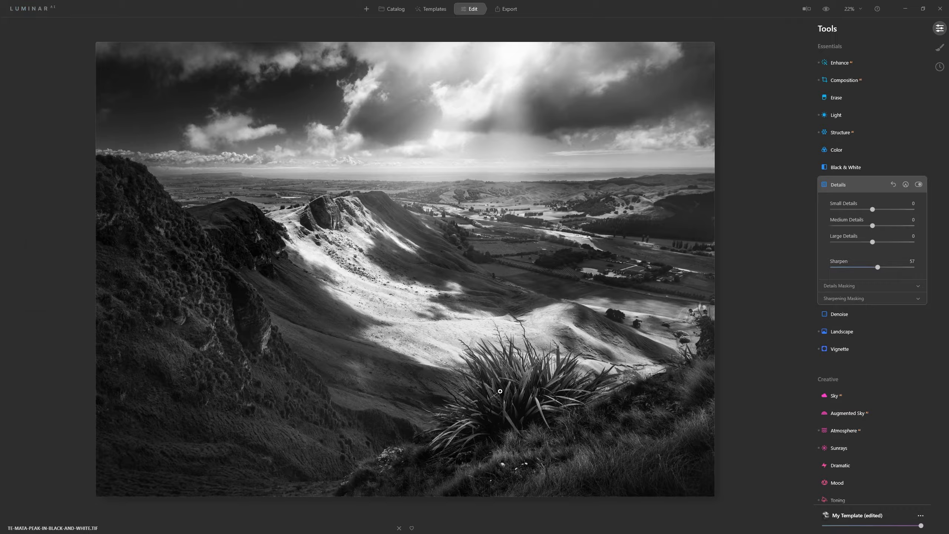
Compare the foreground plant with the Details adjustment off and on at 100% zoom, and set Sharpen to 41
{"action": "left_click", "coordinate": [540, 375]}
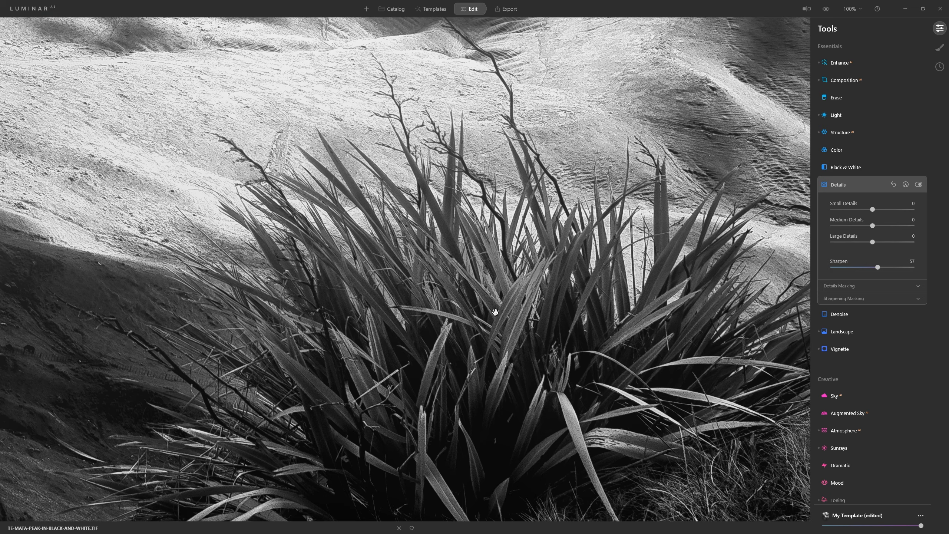
{"action": "left_click", "coordinate": [920, 185]}
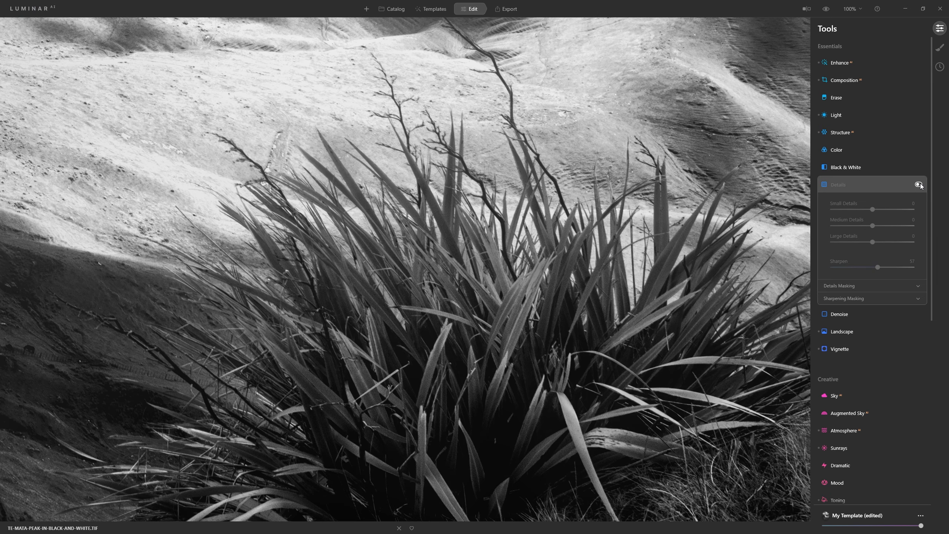
{"action": "left_click", "coordinate": [920, 185]}
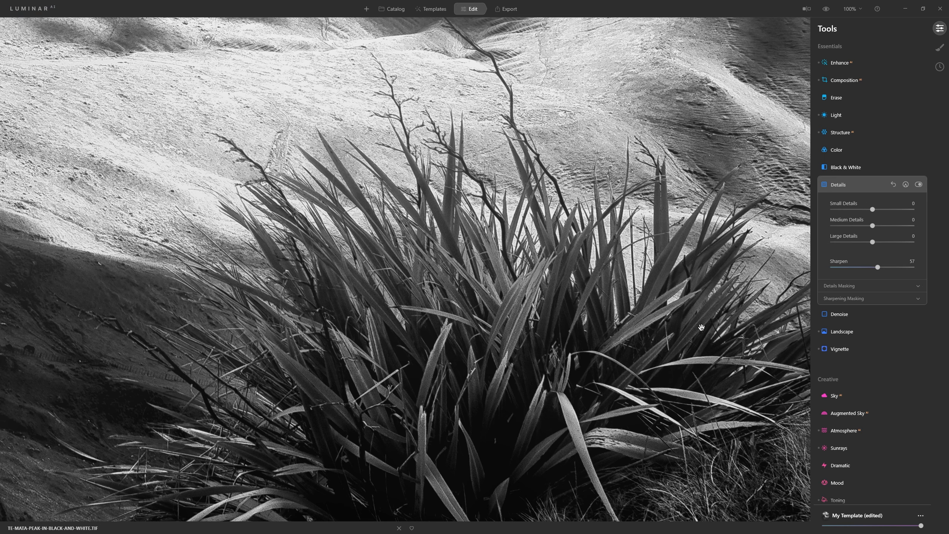
{"action": "left_click_drag", "start_coordinate": [692, 389], "coordinate": [360, 73]}
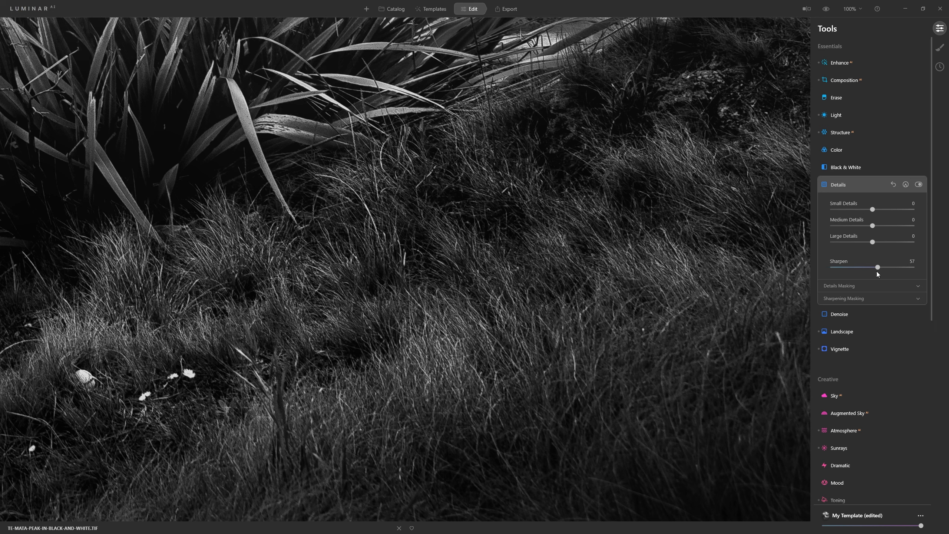
{"action": "left_click_drag", "start_coordinate": [871, 267], "coordinate": [864, 268]}
Examine the sharpening on the sunlit slopes and valley by switching the Details adjustment off and back on
{"action": "left_click_drag", "start_coordinate": [323, 66], "coordinate": [898, 533]}
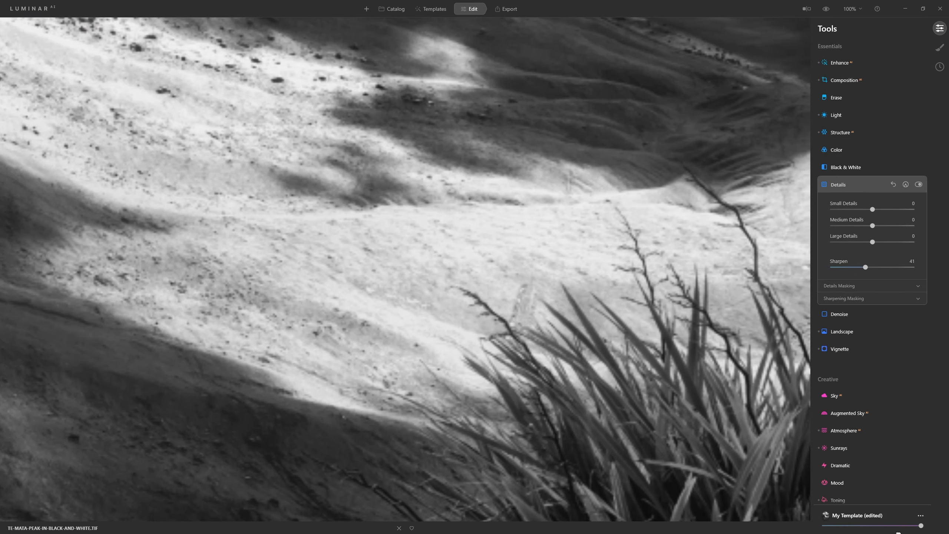
{"action": "left_click_drag", "start_coordinate": [520, 73], "coordinate": [595, 527]}
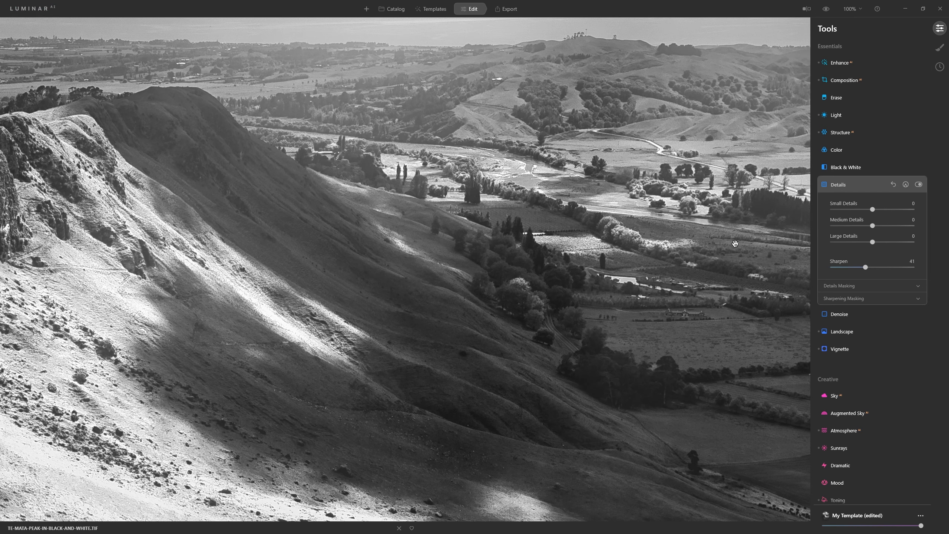
{"action": "left_click", "coordinate": [919, 185]}
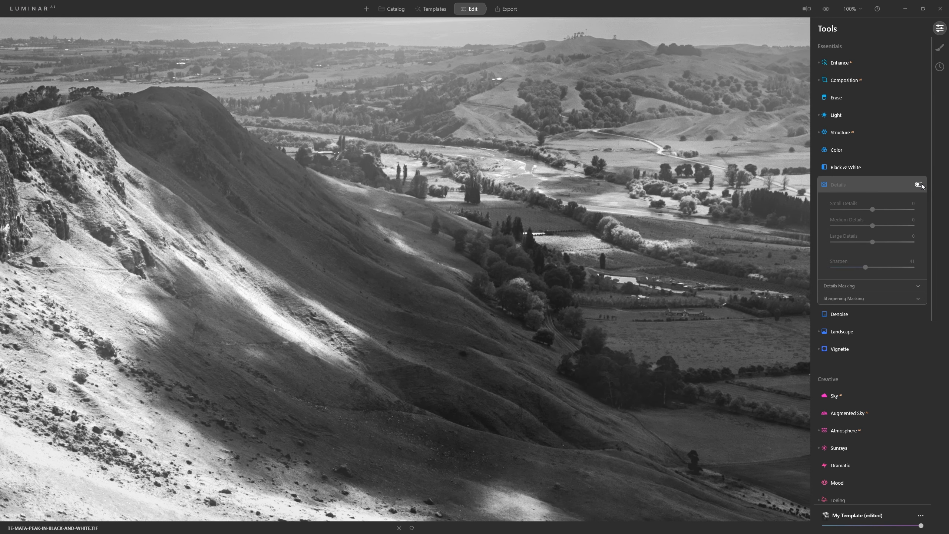
{"action": "left_click", "coordinate": [920, 184]}
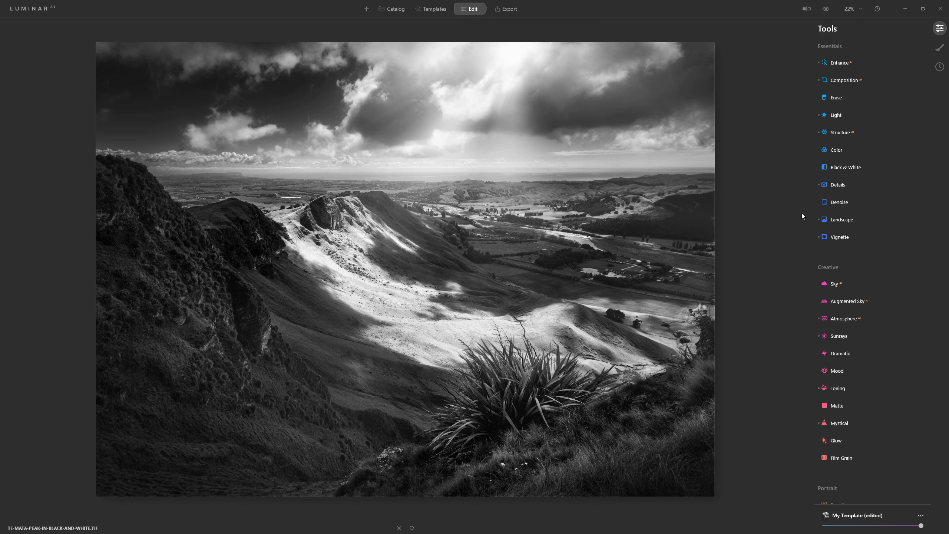
Compare the original and edited photo in the split before/after view, moving the divider across the valley, and close the comparison
{"action": "left_click", "coordinate": [810, 9]}
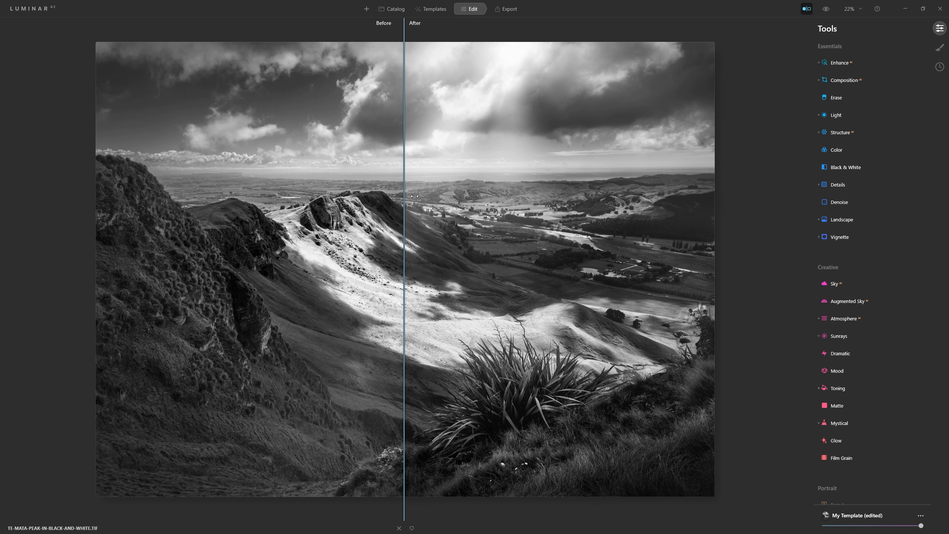
{"action": "left_click_drag", "start_coordinate": [407, 198], "coordinate": [460, 236]}
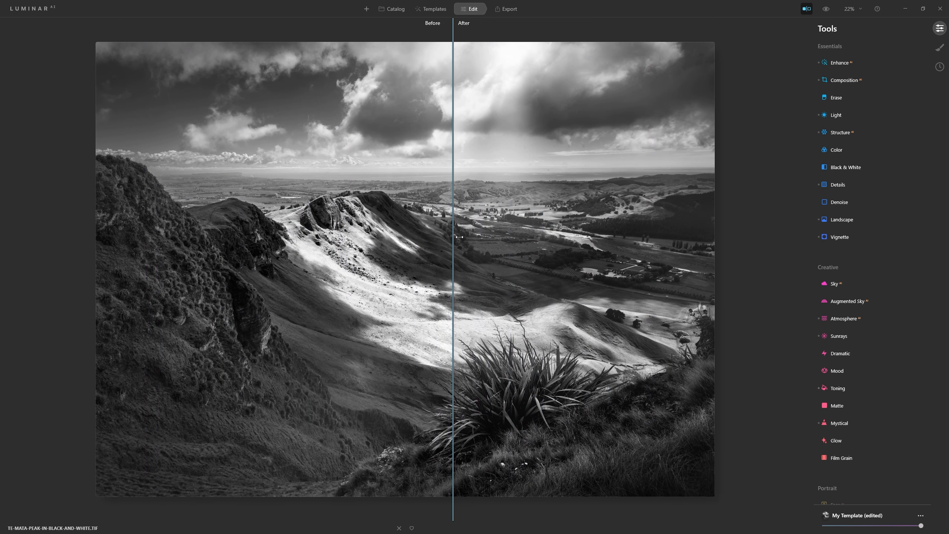
{"action": "left_click", "coordinate": [807, 9]}
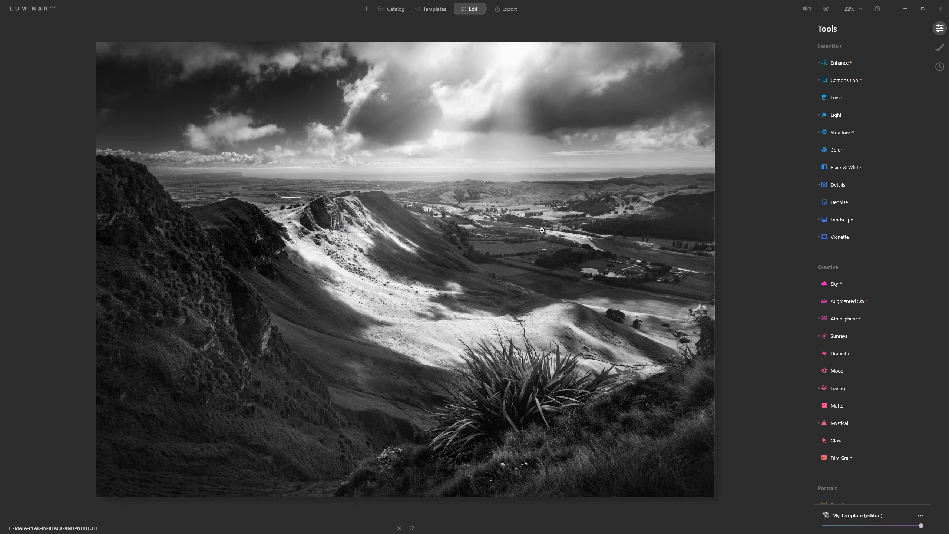
Try a lower overall strength for the edited My Template adjustments
{"action": "mouse_move", "coordinate": [922, 526]}
{"action": "left_mouse_down"}
{"action": "mouse_move", "coordinate": [824, 527]}
{"action": "mouse_move", "coordinate": [921, 526]}
{"action": "left_mouse_up"}
{"action": "left_click_drag", "start_coordinate": [922, 526], "coordinate": [899, 530]}
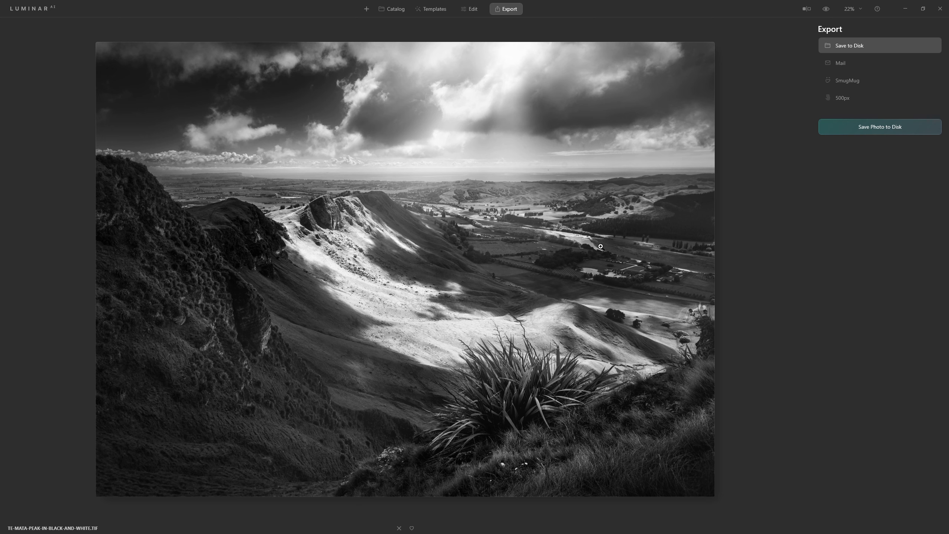
Return from the export view to editing the photo and collapse the Details tool
{"action": "left_click", "coordinate": [479, 8]}
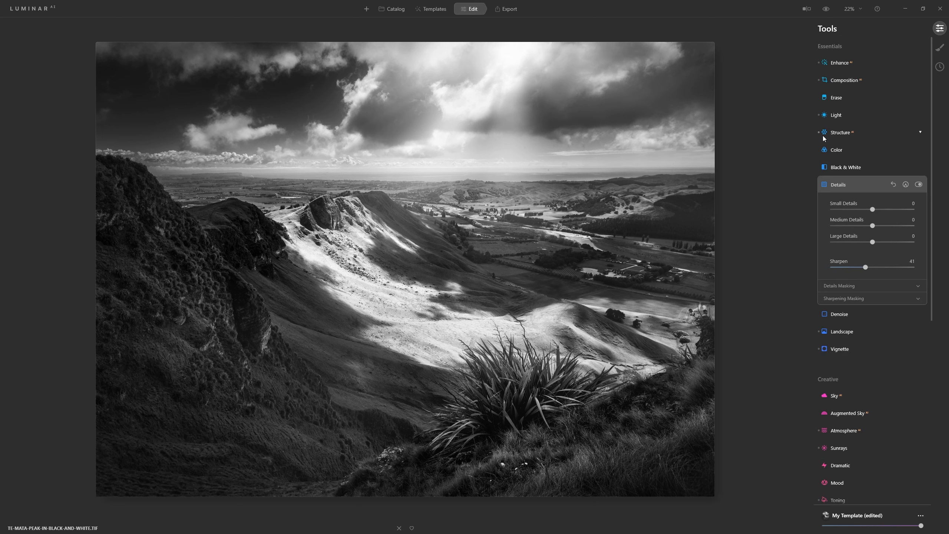
{"action": "left_click", "coordinate": [873, 184]}
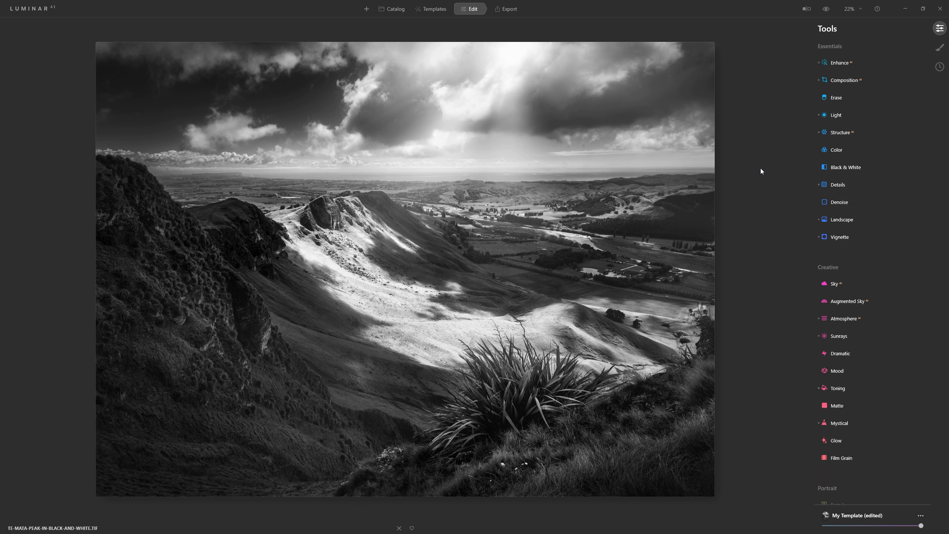